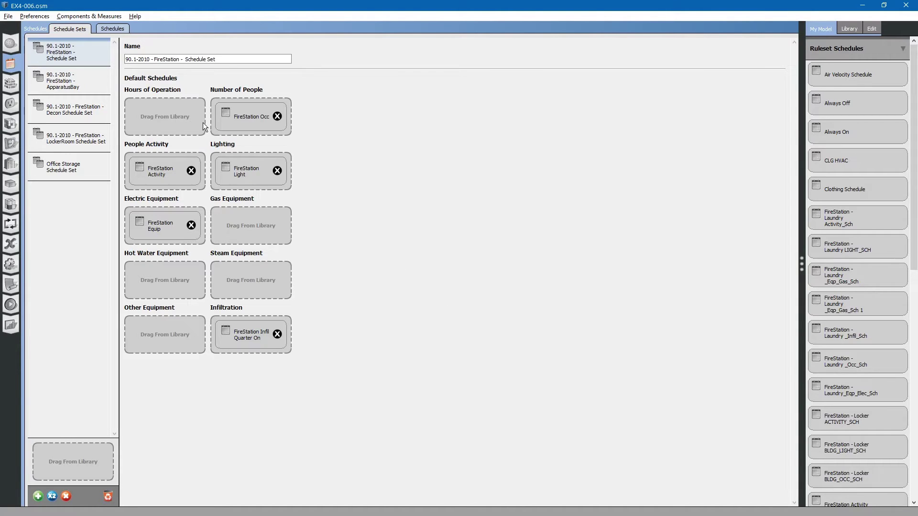
Open the Constructions view to show the 90.1-2010 - FireStation - Metal construction set.
{"action": "left_click", "coordinate": [10, 84]}
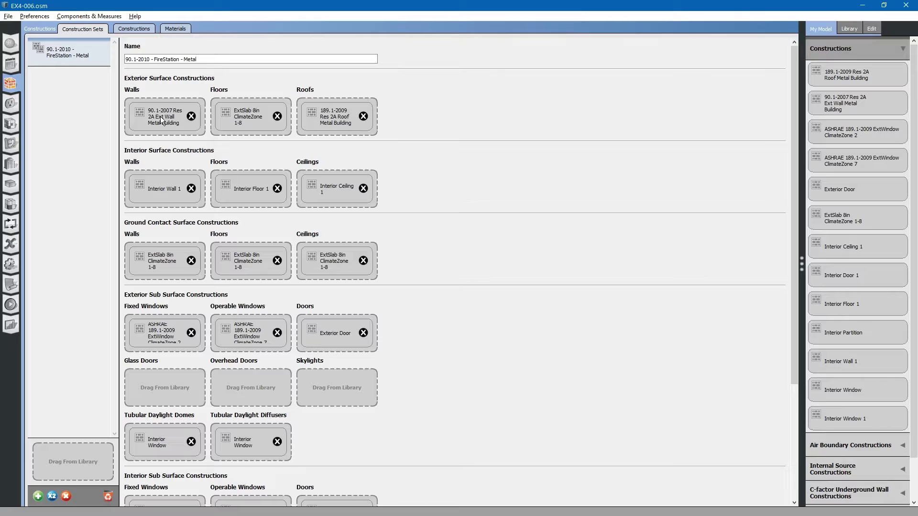
{"action": "left_click", "coordinate": [166, 60]}
{"action": "left_click_drag", "start_coordinate": [794, 337], "coordinate": [786, 465]}
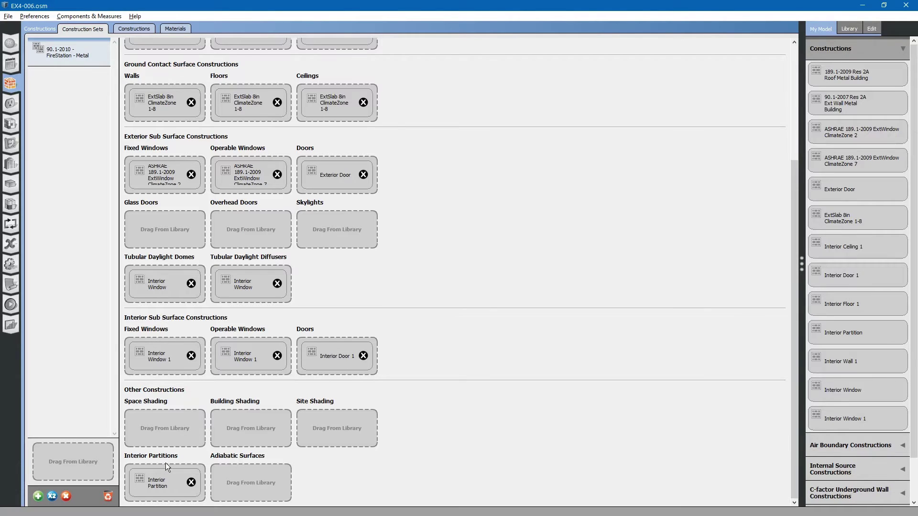
{"action": "scroll", "coordinate": [514, 381], "scroll_direction": "up", "scroll_amount": 5}
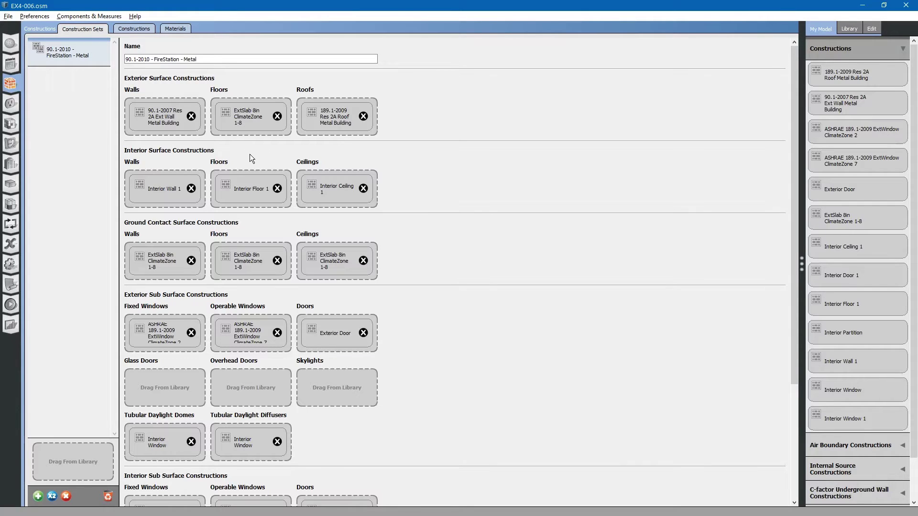
View the 189.1-2009 Res 2A Roof Metal Building layers: Metal Roofing 1 over Roof Insulation [22].
{"action": "left_click", "coordinate": [134, 29]}
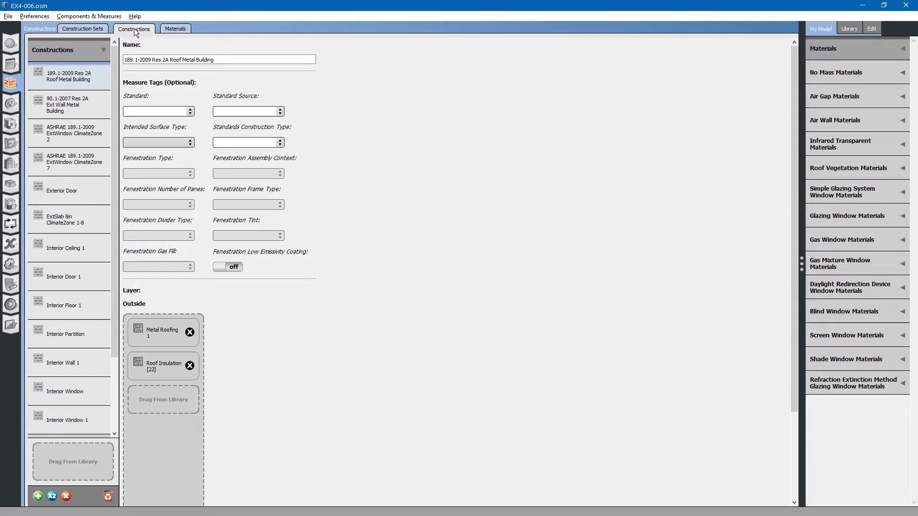
{"action": "left_click", "coordinate": [102, 50]}
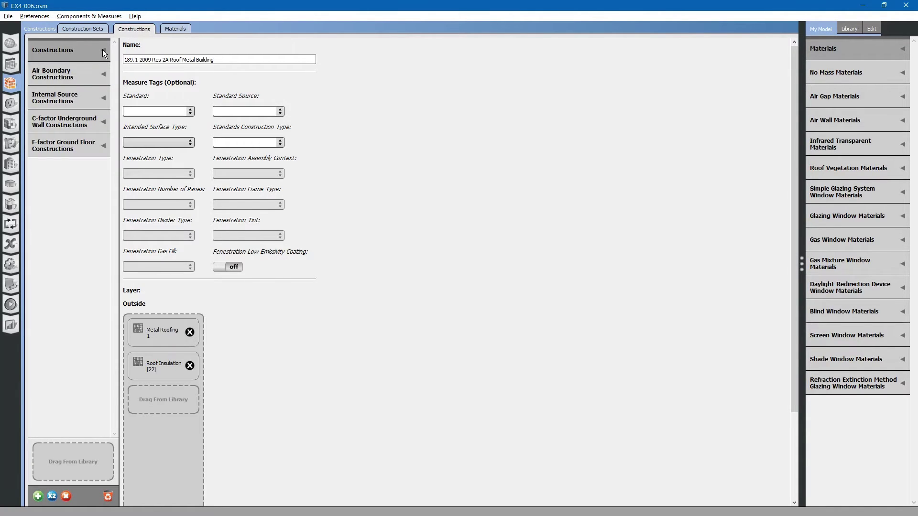
{"action": "left_click", "coordinate": [102, 50]}
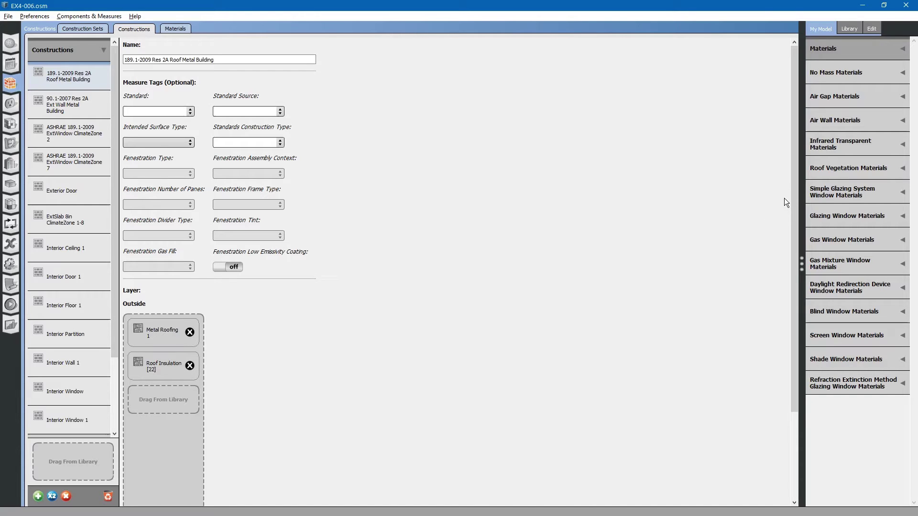
{"action": "left_click_drag", "start_coordinate": [793, 196], "coordinate": [786, 284]}
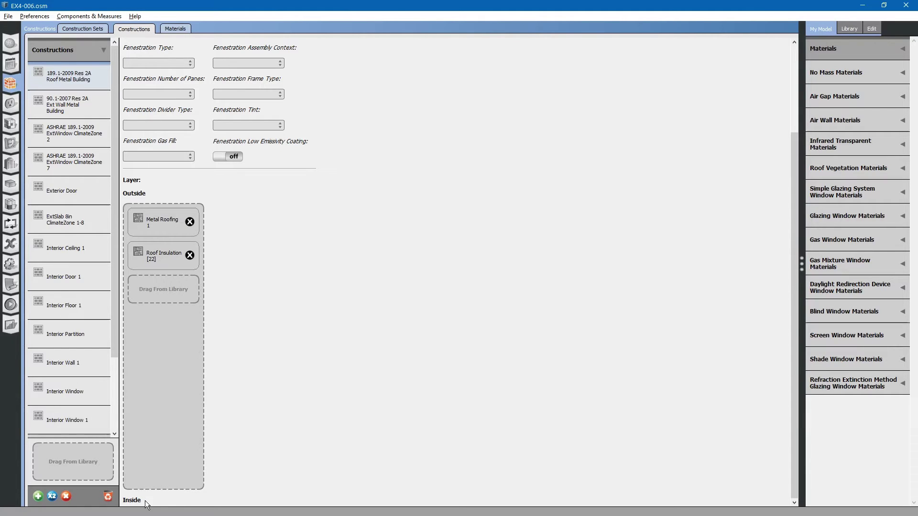
{"action": "scroll", "coordinate": [511, 325], "scroll_direction": "up", "scroll_amount": 3}
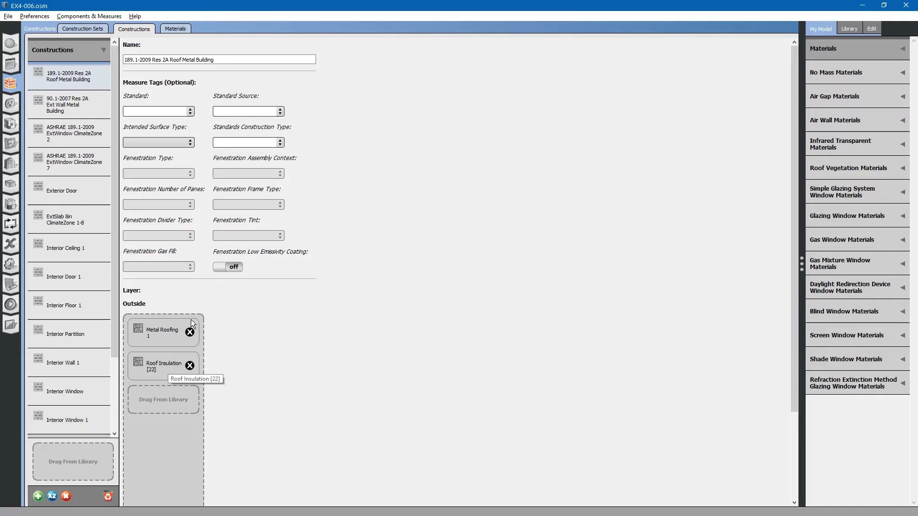
Select the Roof Insulation [22] material in the Materials list.
{"action": "left_click", "coordinate": [176, 30]}
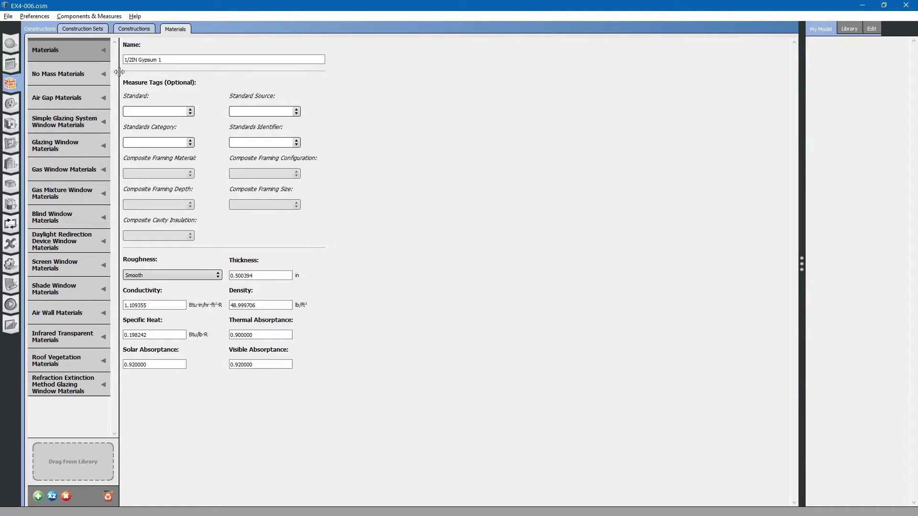
{"action": "left_click", "coordinate": [99, 47]}
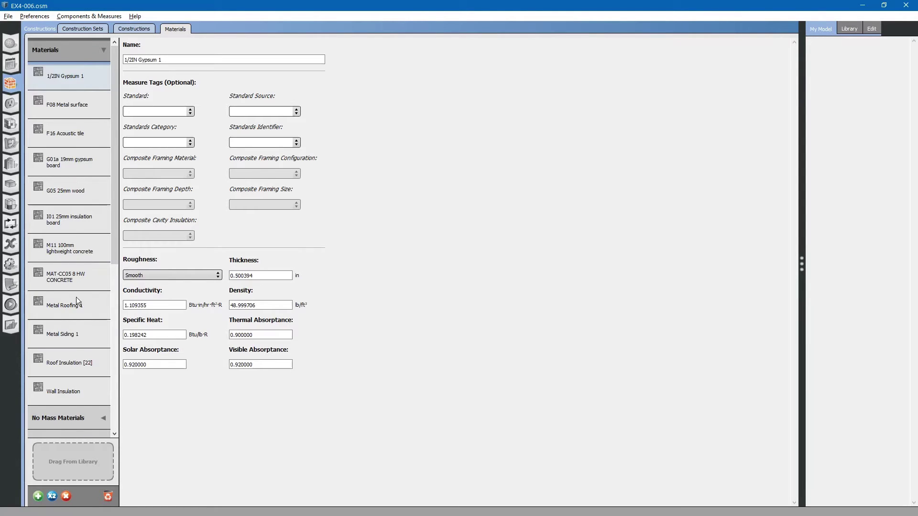
{"action": "left_click", "coordinate": [84, 364]}
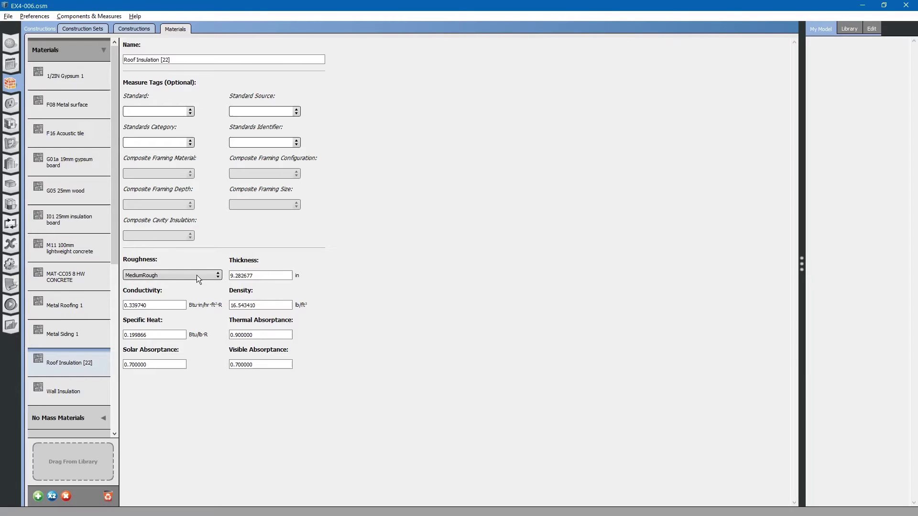
Review its thickness 9.282677 in, conductivity 0.339740, density and absorptance fields.
{"action": "left_click", "coordinate": [267, 276]}
{"action": "left_click", "coordinate": [173, 302]}
{"action": "key", "text": "Tab"}
{"action": "left_click", "coordinate": [173, 333]}
{"action": "key", "text": "Tab"}
{"action": "left_click", "coordinate": [256, 366]}
{"action": "left_click", "coordinate": [167, 305]}
{"action": "left_click", "coordinate": [265, 275]}
Zoom and pan Section-Insulation.png to the roof notes: ~10 in insulation at 0.0028, 1/2 in spacer at 0.1667.
{"action": "key", "text": "alt+Tab"}
{"action": "key", "text": "alt+Tab"}
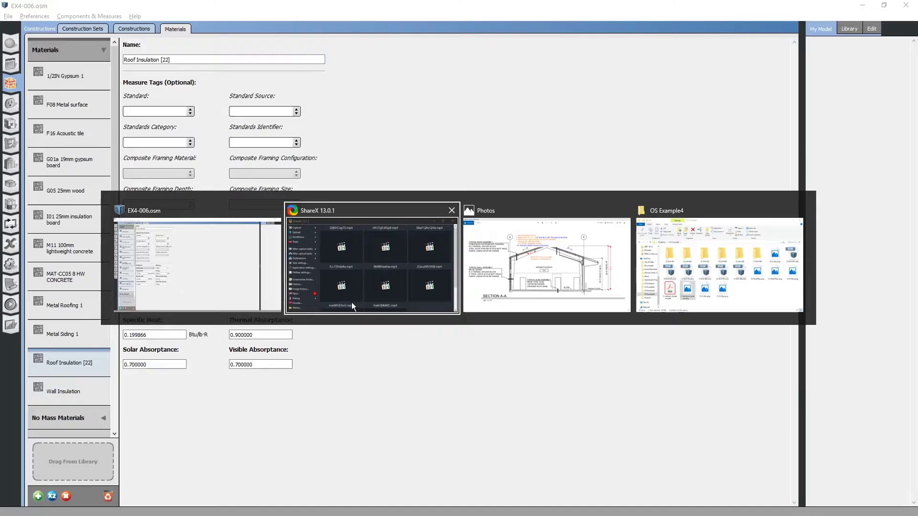
{"action": "scroll", "coordinate": [315, 108], "scroll_direction": "up", "scroll_amount": 5}
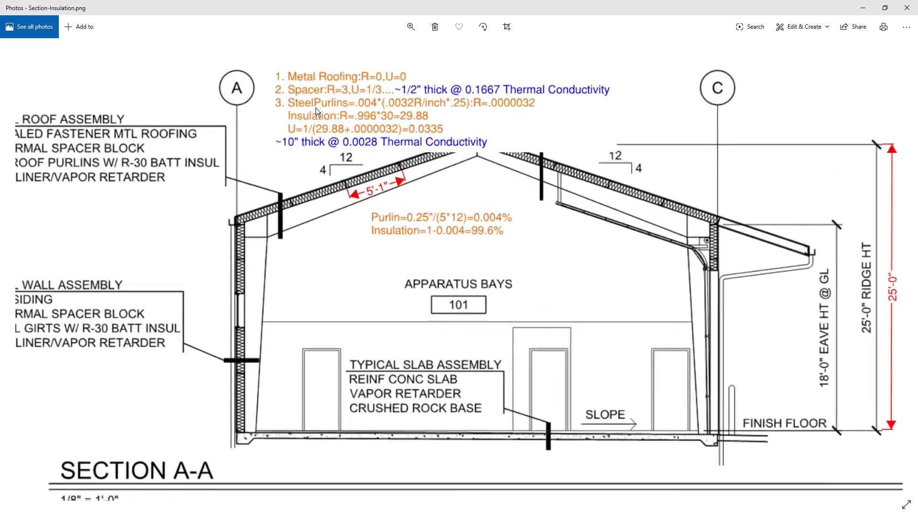
{"action": "left_click_drag", "start_coordinate": [276, 250], "coordinate": [329, 285]}
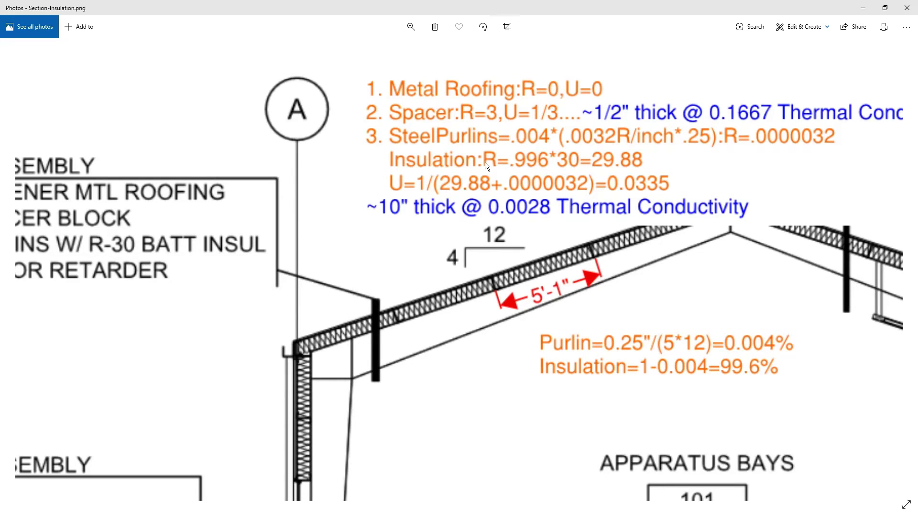
{"action": "left_click_drag", "start_coordinate": [394, 240], "coordinate": [287, 247]}
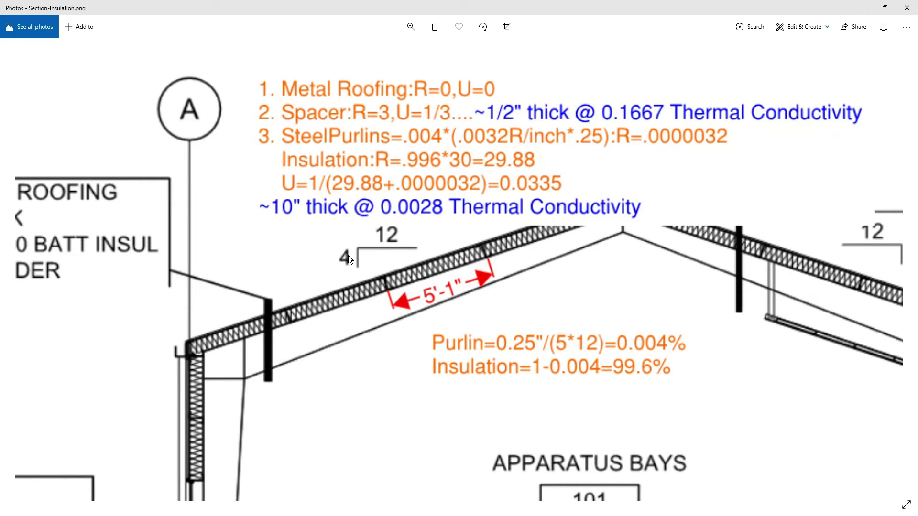
Rename the roof insulation material to 'Purlins and Insulation - R29'.
{"action": "key", "text": "alt+Tab"}
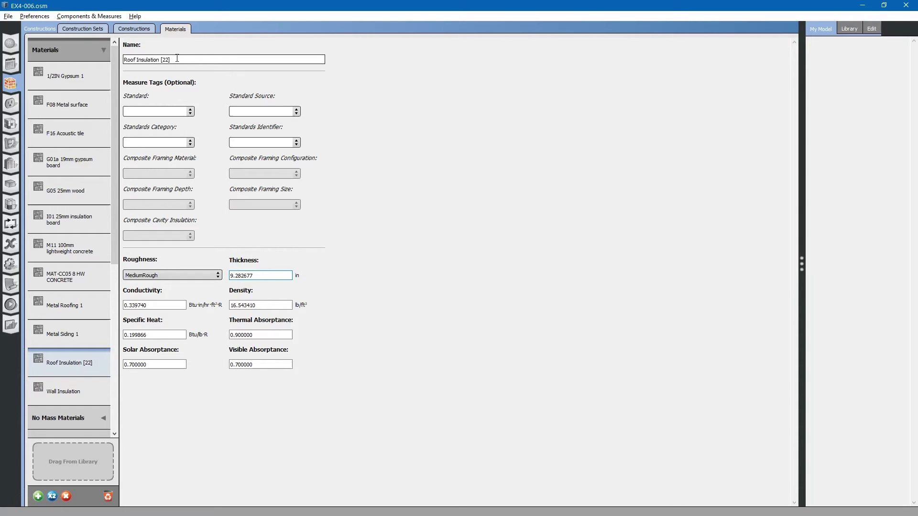
{"action": "left_click_drag", "start_coordinate": [177, 58], "coordinate": [107, 56]}
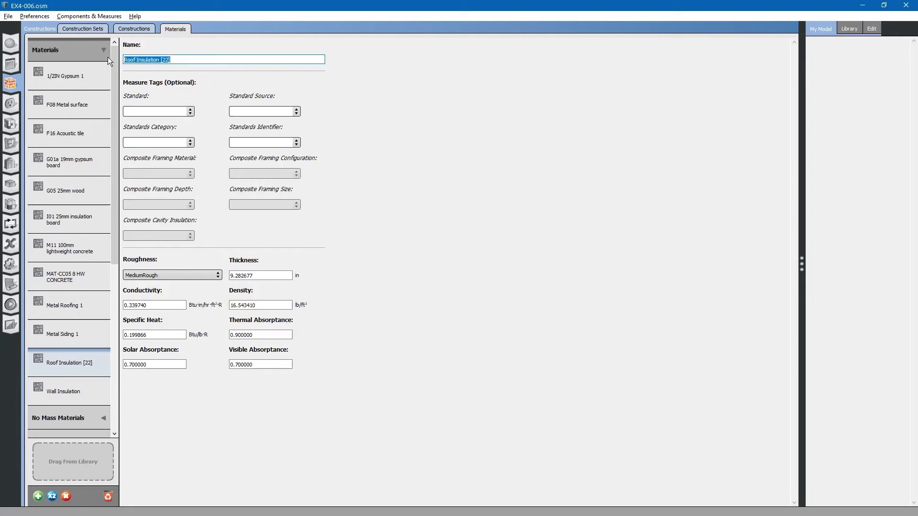
{"action": "type", "text": "Purlins and Insulation - R29"}
{"action": "key", "text": "Return"}
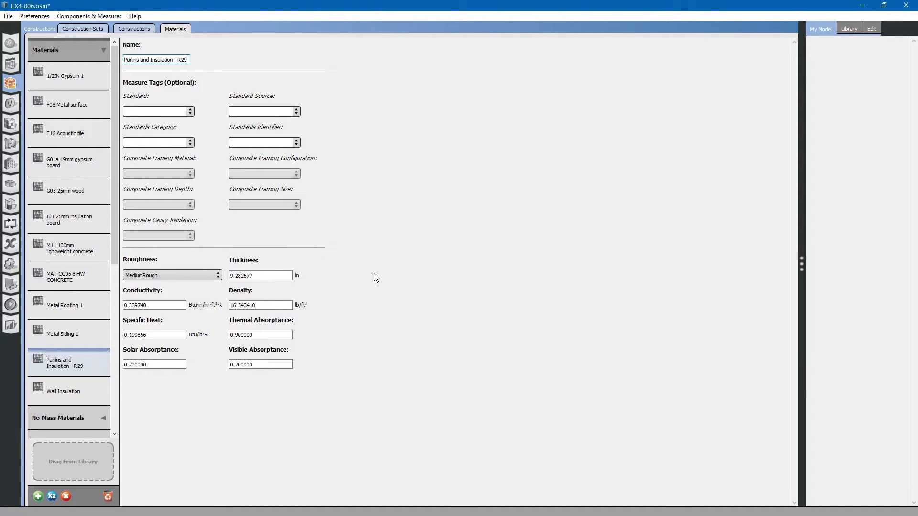
{"action": "key", "text": "alt+Tab"}
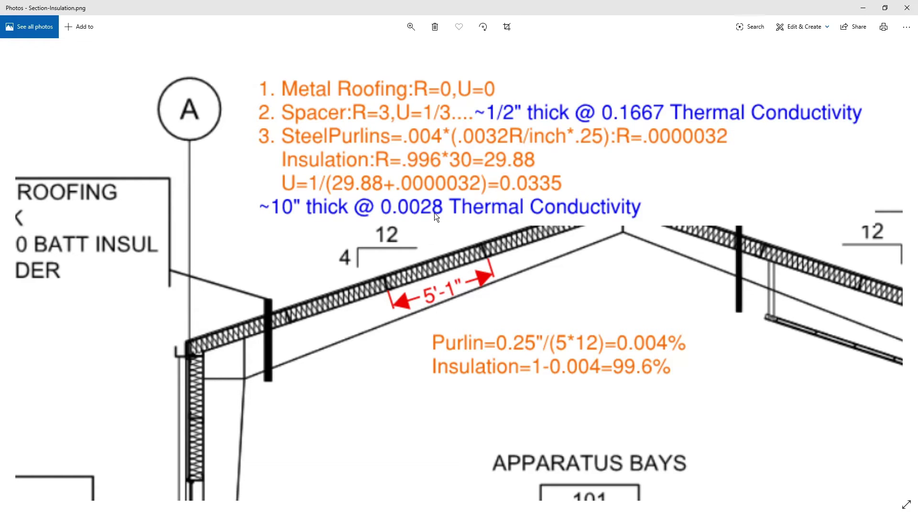
Return to OpenStudio after reading the drawing's 10 in, 0.0028 insulation figures.
{"action": "key", "text": "alt+Tab"}
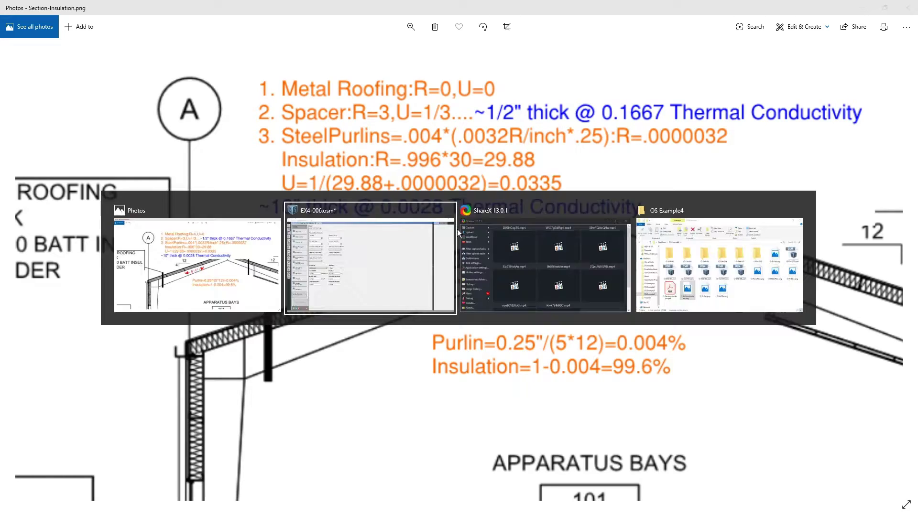
Set Purlins and Insulation - R29 to 10 in thickness and 0.0028 conductivity.
{"action": "double_click", "coordinate": [248, 275]}
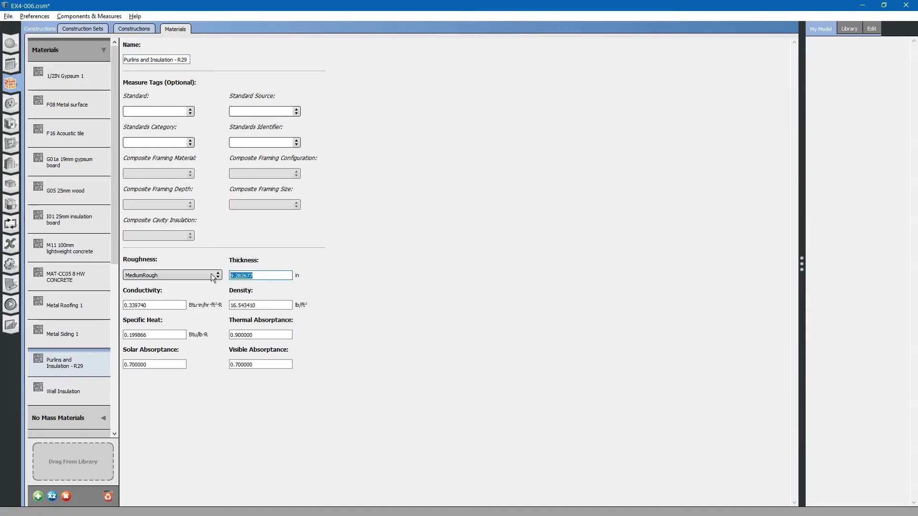
{"action": "type", "text": "10"}
{"action": "double_click", "coordinate": [125, 305]}
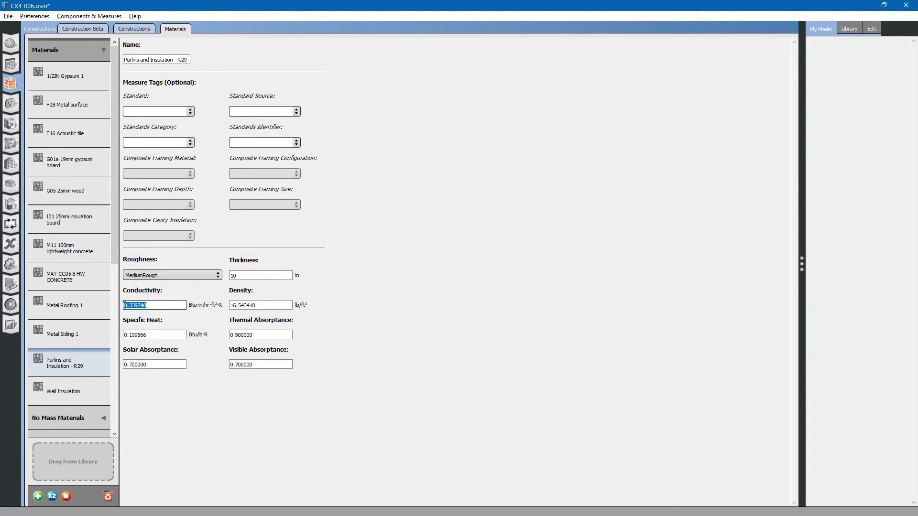
{"action": "type", "text": ".0028"}
{"action": "left_click", "coordinate": [174, 59]}
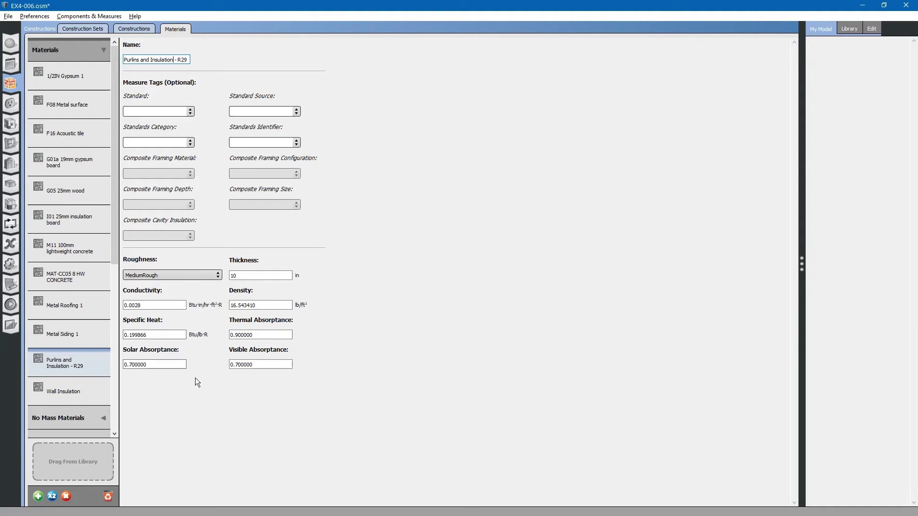
Duplicate Purlins and Insulation - R29 and name the copy 'Thermal Break - R3'.
{"action": "left_click", "coordinate": [52, 498]}
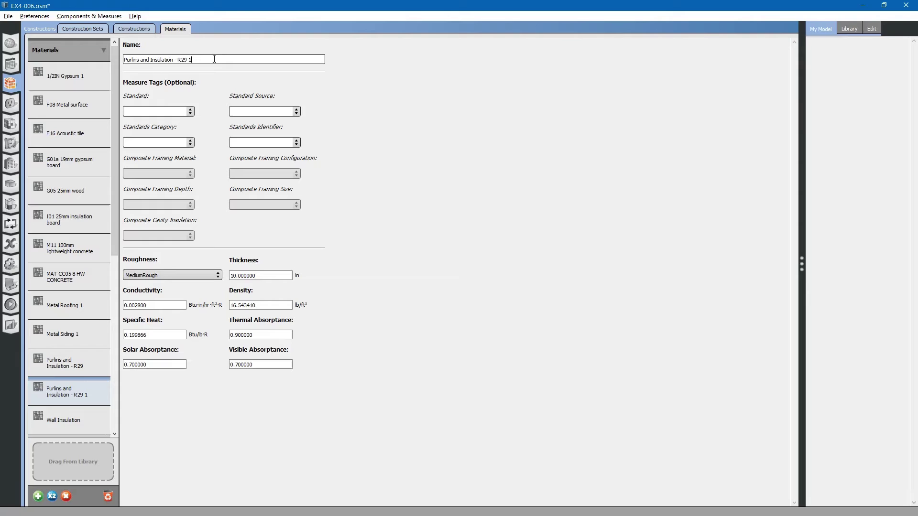
{"action": "triple_click", "coordinate": [143, 59]}
{"action": "left_click", "coordinate": [143, 55]}
{"action": "left_click_drag", "start_coordinate": [174, 59], "coordinate": [76, 61]}
{"action": "type", "text": "Thermal "}
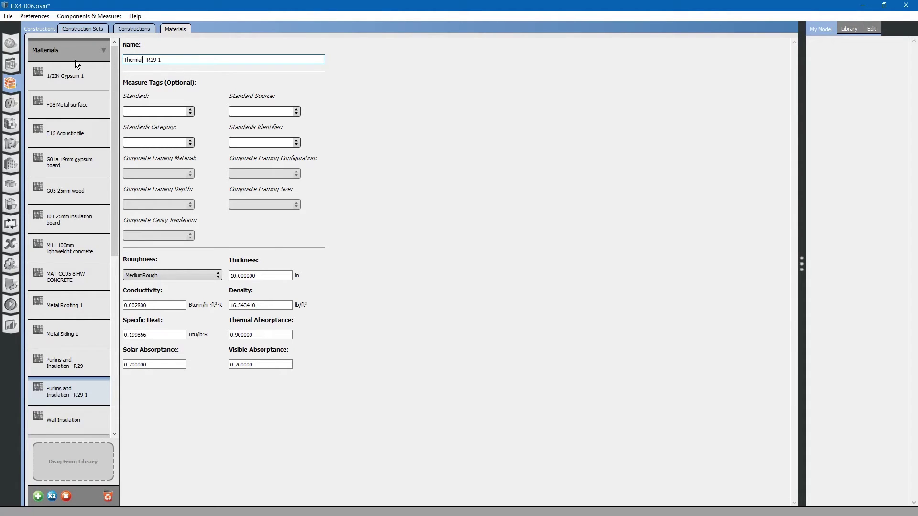
{"action": "type", "text": "Break"}
{"action": "left_click_drag", "start_coordinate": [175, 60], "coordinate": [166, 60]}
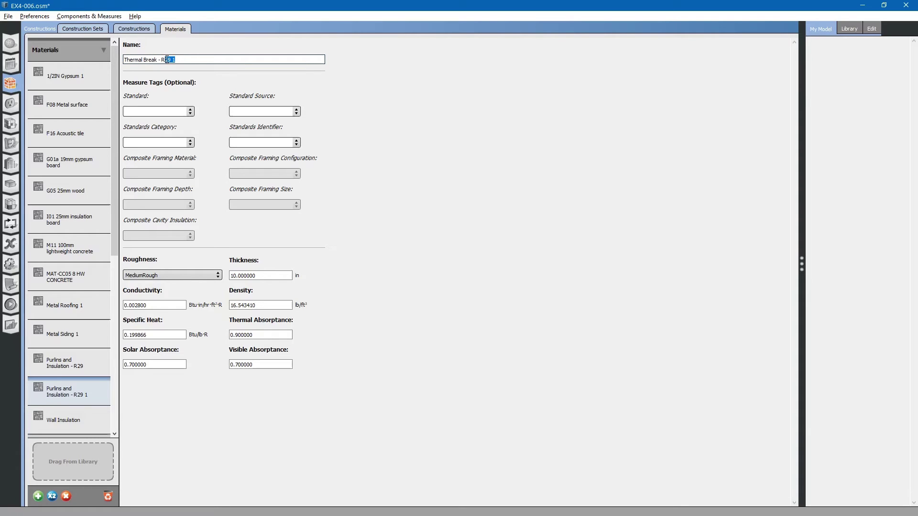
{"action": "type", "text": "3"}
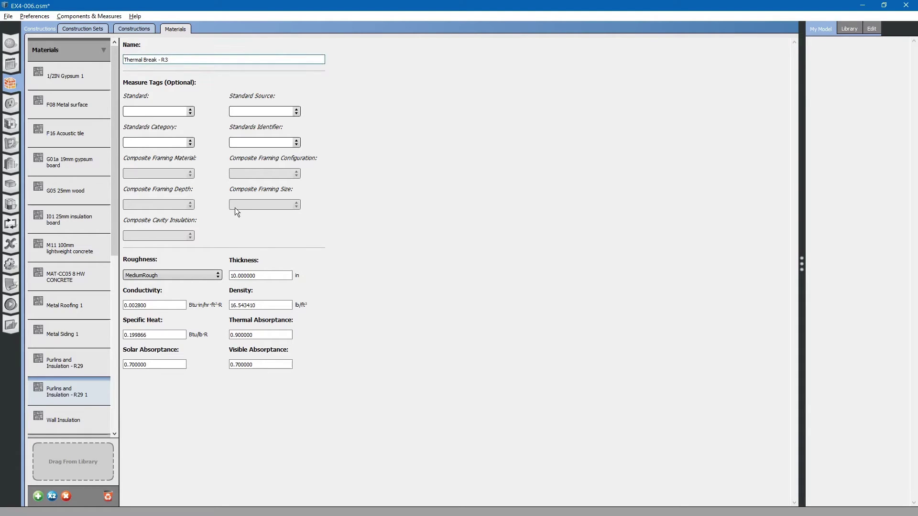
{"action": "left_click", "coordinate": [285, 276]}
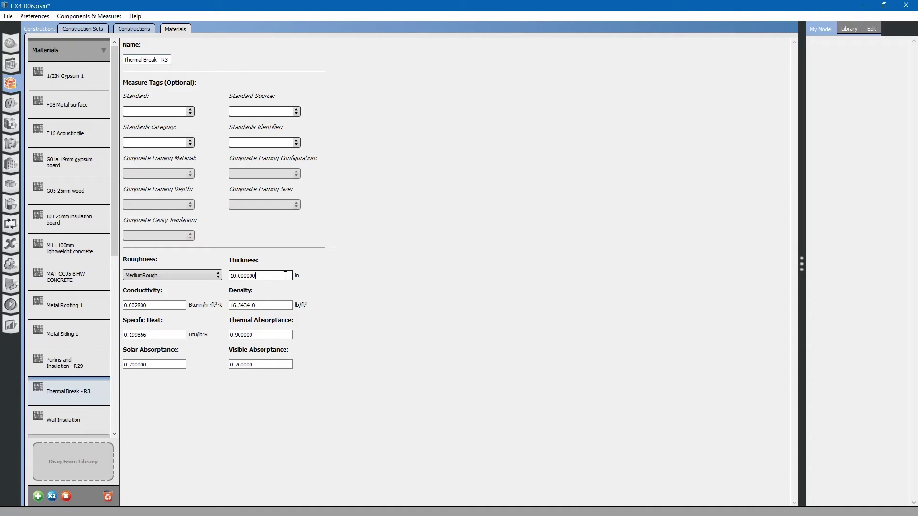
Enter 0.5 in thickness and conductivity 0.1167 for Thermal Break - R3.
{"action": "key", "text": "alt+Tab"}
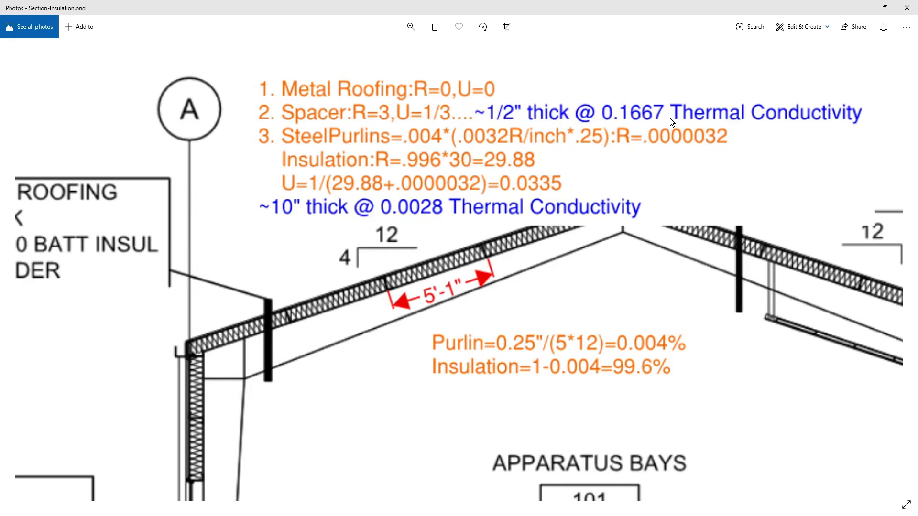
{"action": "key", "text": "alt+Tab"}
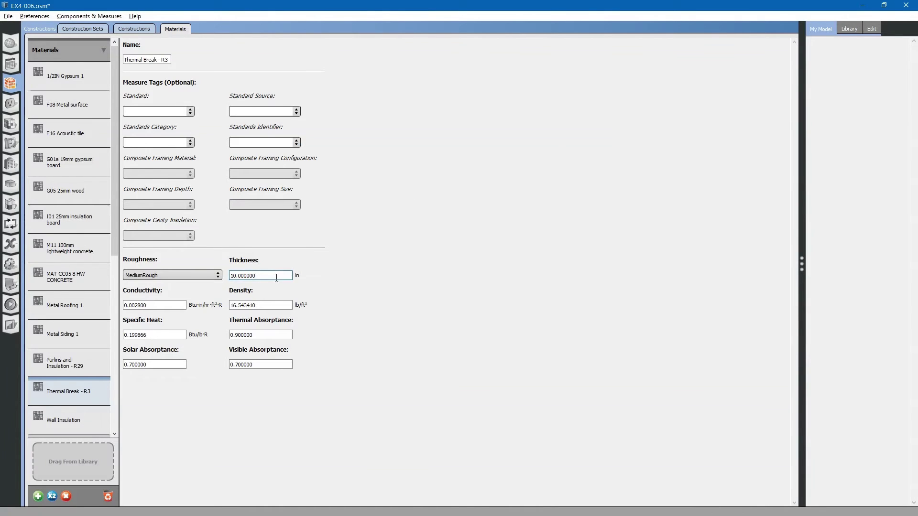
{"action": "left_click_drag", "start_coordinate": [278, 275], "coordinate": [192, 276]}
{"action": "type", "text": ".5"}
{"action": "left_click_drag", "start_coordinate": [157, 308], "coordinate": [96, 304]}
{"action": "type", "text": ".1167"}
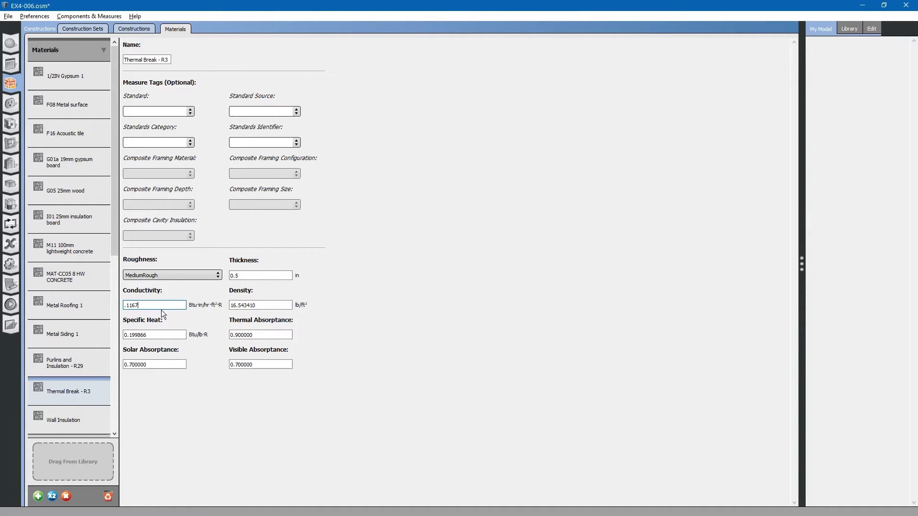
Correct the conductivity to 0.1667 after rechecking the drawing.
{"action": "key", "text": "alt+Tab"}
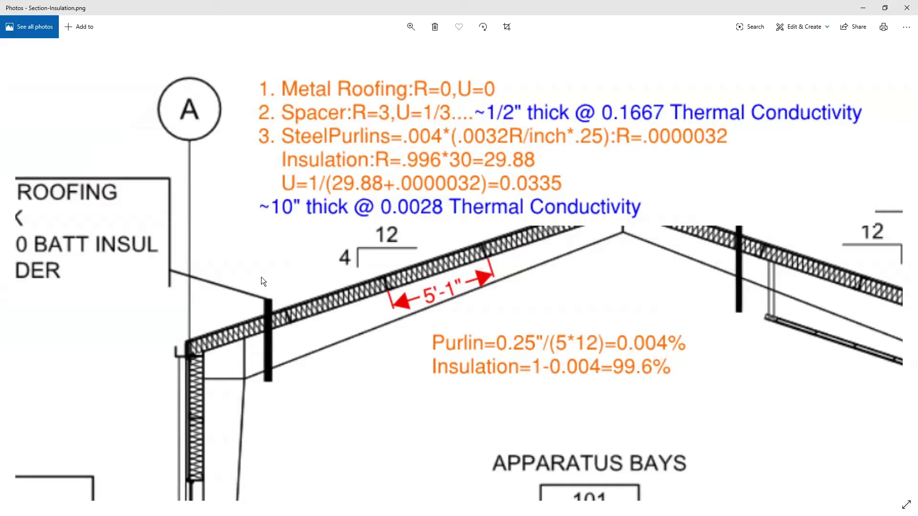
{"action": "key", "text": "alt+Tab"}
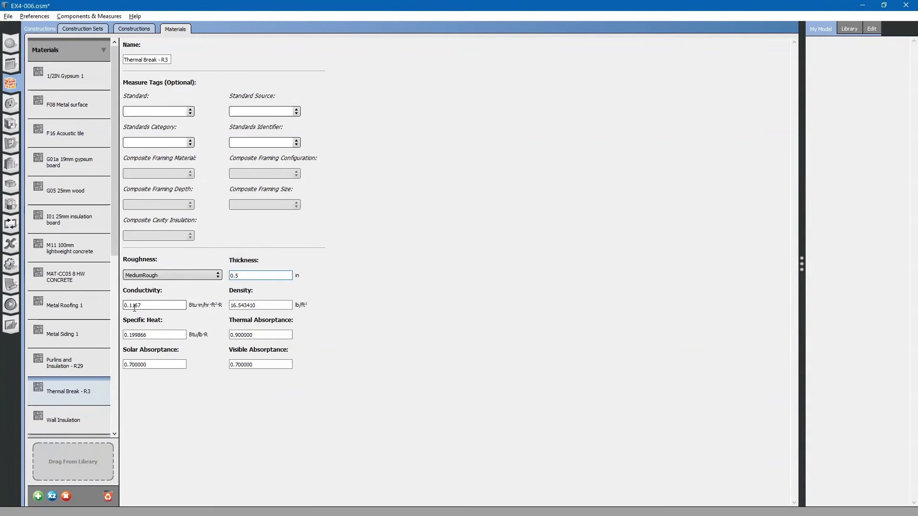
{"action": "key", "text": "Delete"}
{"action": "type", "text": "6"}
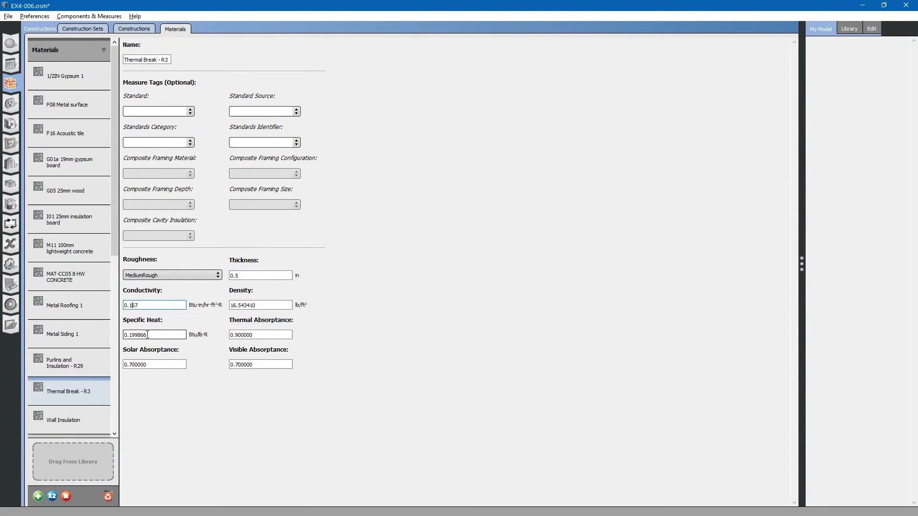
{"action": "left_click", "coordinate": [260, 275]}
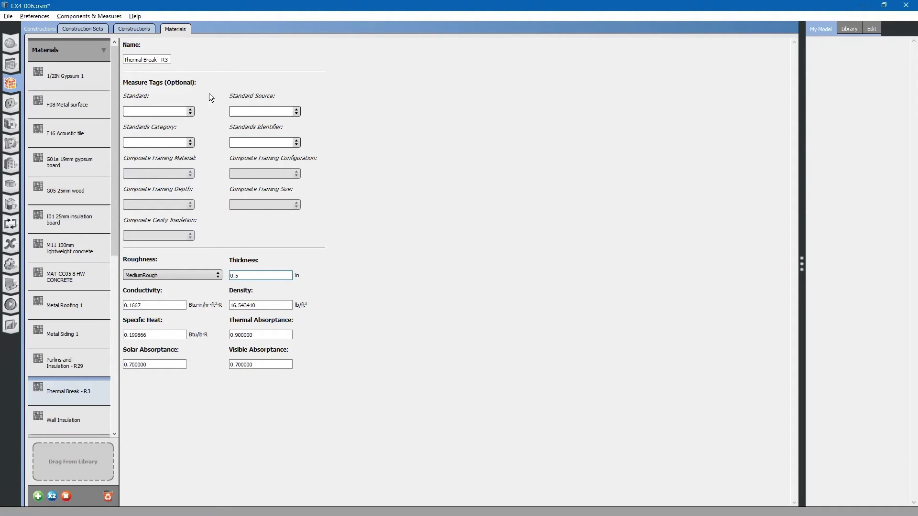
Delete the Purlins and Insulation - R29 layer, leaving only Metal Roofing 1 in the roof construction.
{"action": "left_click", "coordinate": [136, 29]}
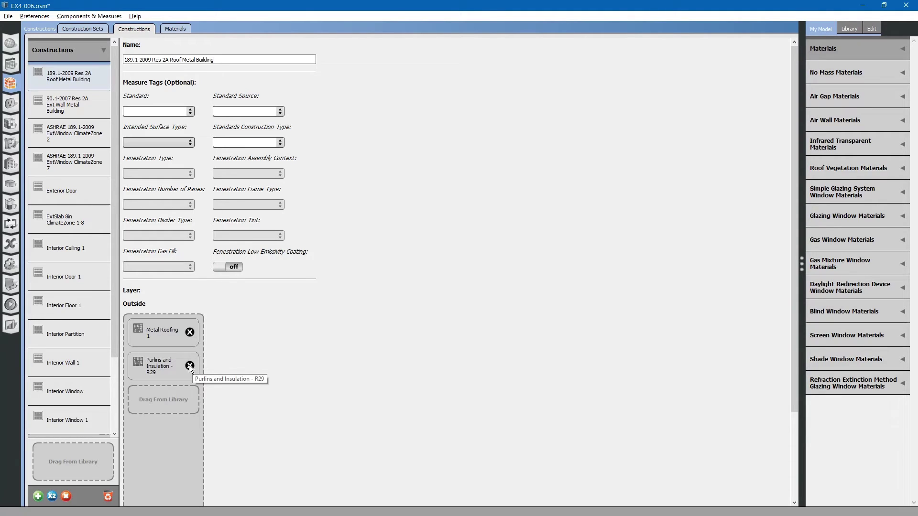
{"action": "left_click", "coordinate": [190, 366]}
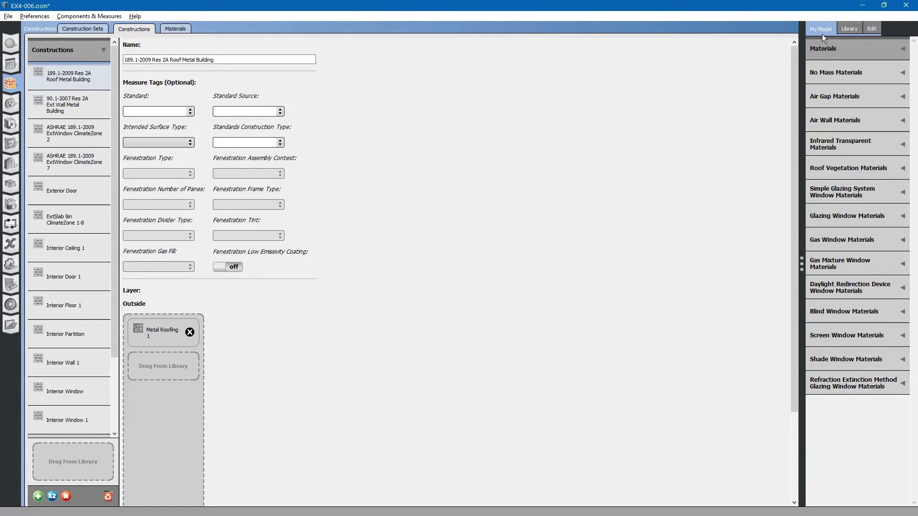
Add the model material Thermal Break - R3 as the roof construction's second layer, under Metal Roofing 1.
{"action": "left_click", "coordinate": [828, 47]}
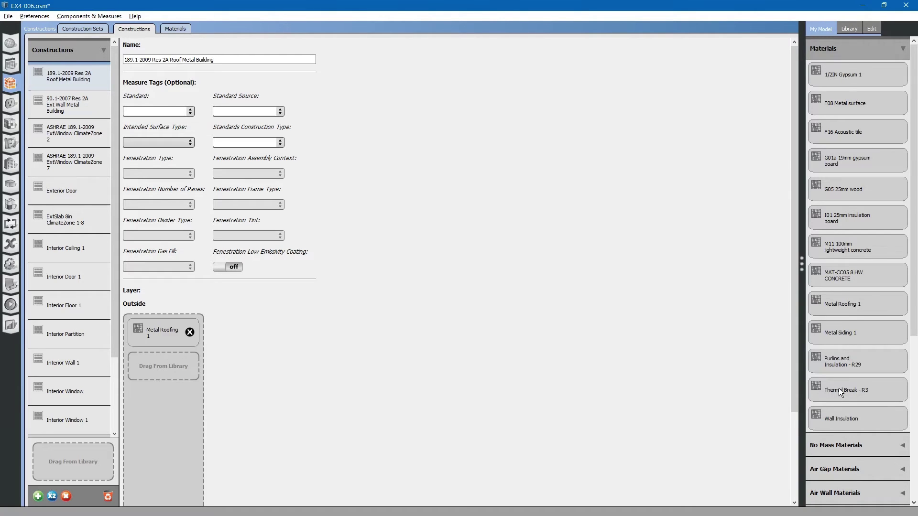
{"action": "left_click_drag", "start_coordinate": [838, 388], "coordinate": [162, 364]}
Stack Purlins and Insulation - R29 as the roof's third layer under Thermal Break - R3, then refresh the layers.
{"action": "left_click", "coordinate": [62, 107]}
{"action": "left_click", "coordinate": [67, 80]}
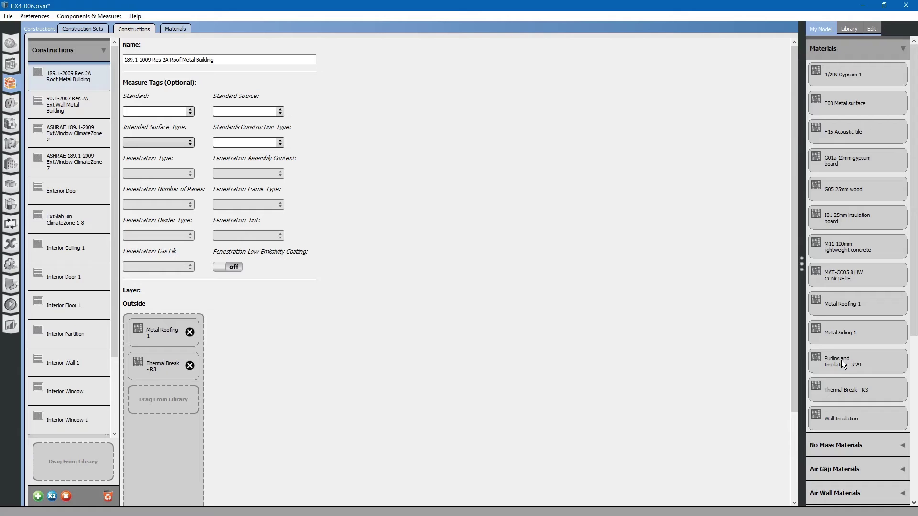
{"action": "left_click_drag", "start_coordinate": [807, 356], "coordinate": [133, 395]}
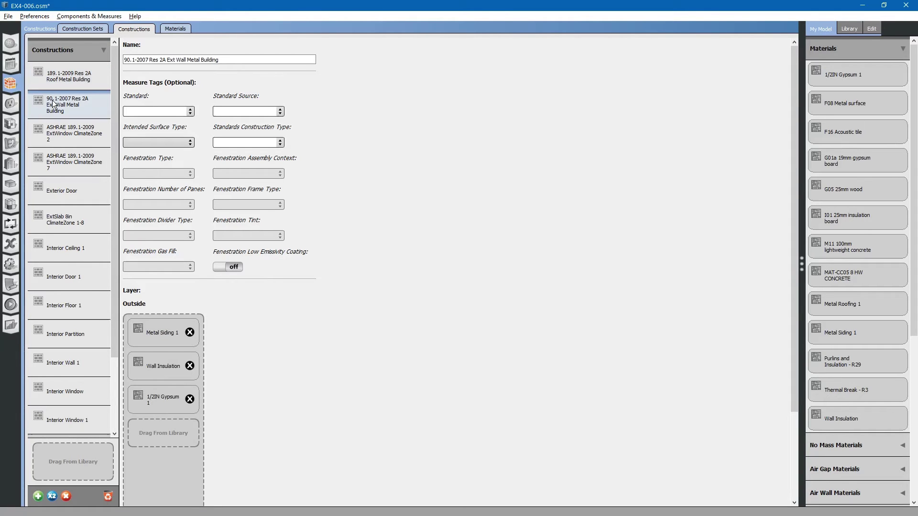
{"action": "left_click", "coordinate": [58, 83]}
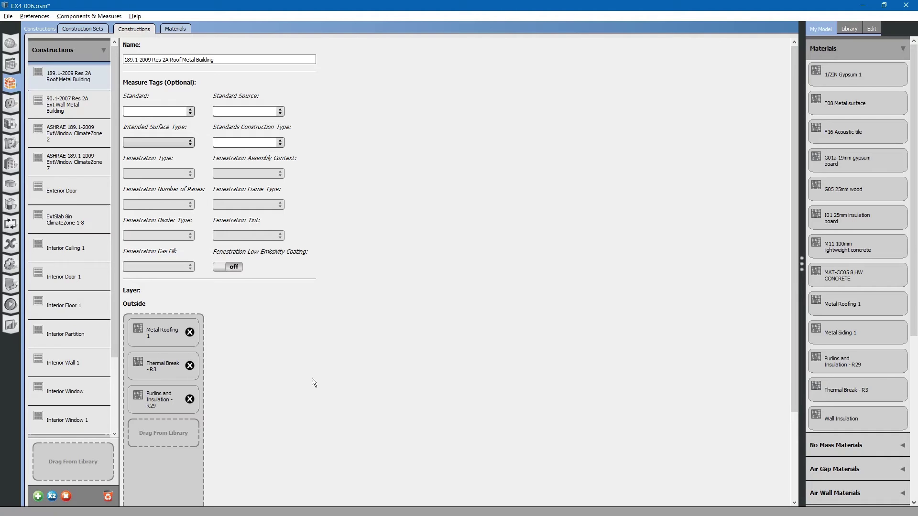
Strip the '189.1-2009 Res 2A' prefix and hyphenate the roof construction's name to 'Roof-Metal Building'.
{"action": "left_click", "coordinate": [159, 60]}
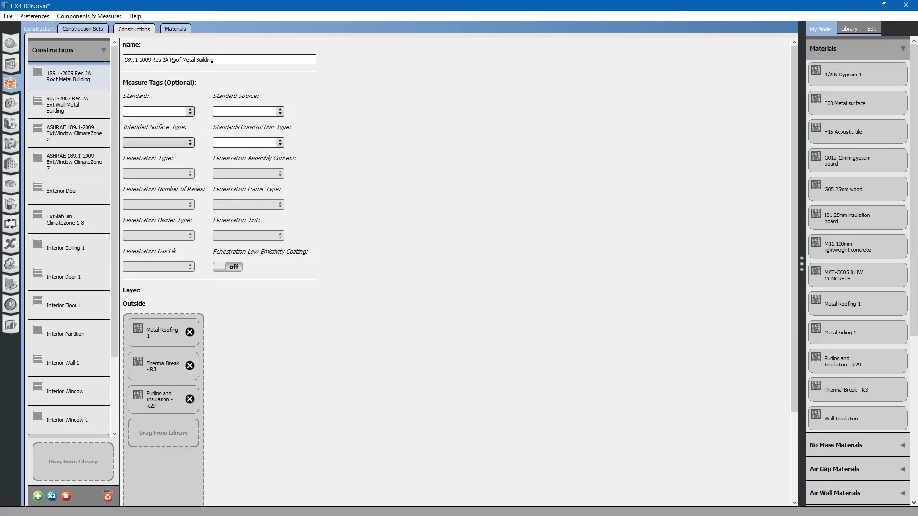
{"action": "left_click_drag", "start_coordinate": [171, 60], "coordinate": [106, 53]}
{"action": "key", "text": "BackSpace"}
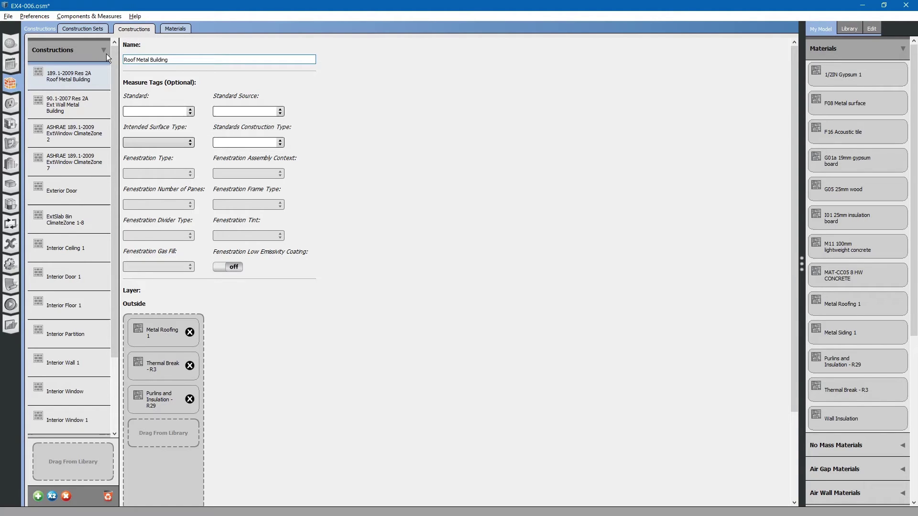
{"action": "left_click", "coordinate": [136, 59]}
{"action": "key", "text": "Delete"}
{"action": "type", "text": "-"}
{"action": "key", "text": "Return"}
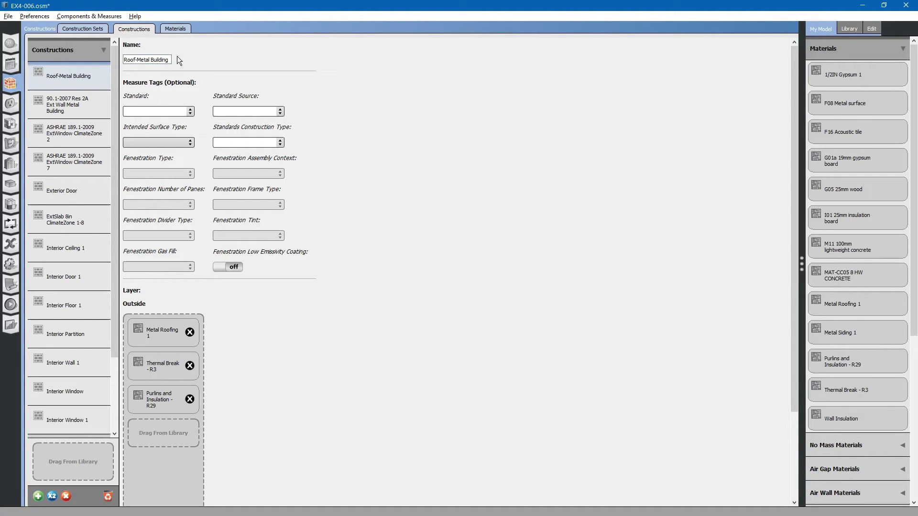
Switch to Construction Sets to view the 90.1-2010 - FireStation - Metal set.
{"action": "left_click", "coordinate": [84, 30]}
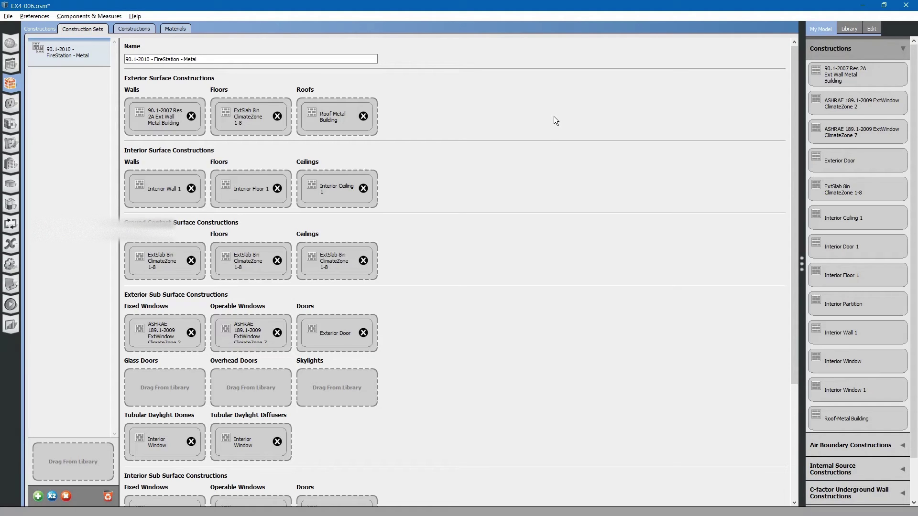
Browse the built-in Library's Construction Sets and Constructions down to the Typical IEAD Roof R-31.25 entries.
{"action": "left_click", "coordinate": [848, 29]}
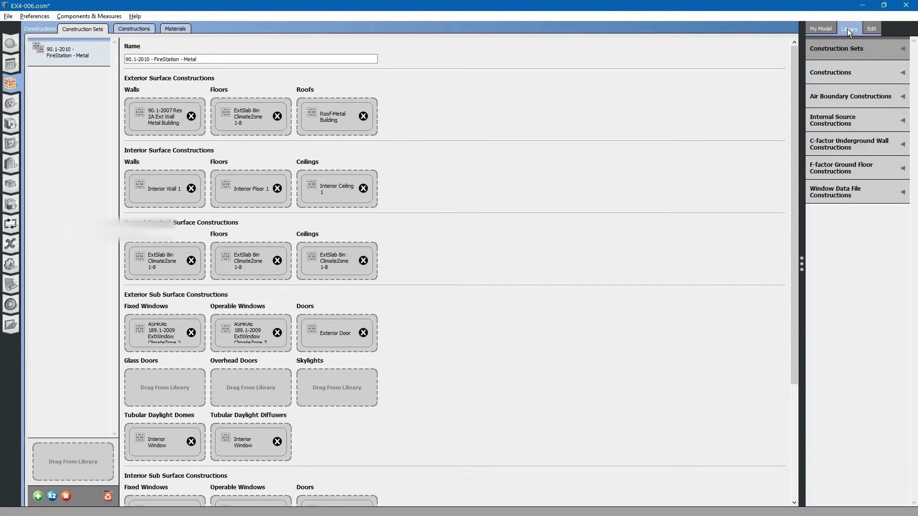
{"action": "left_click", "coordinate": [829, 47]}
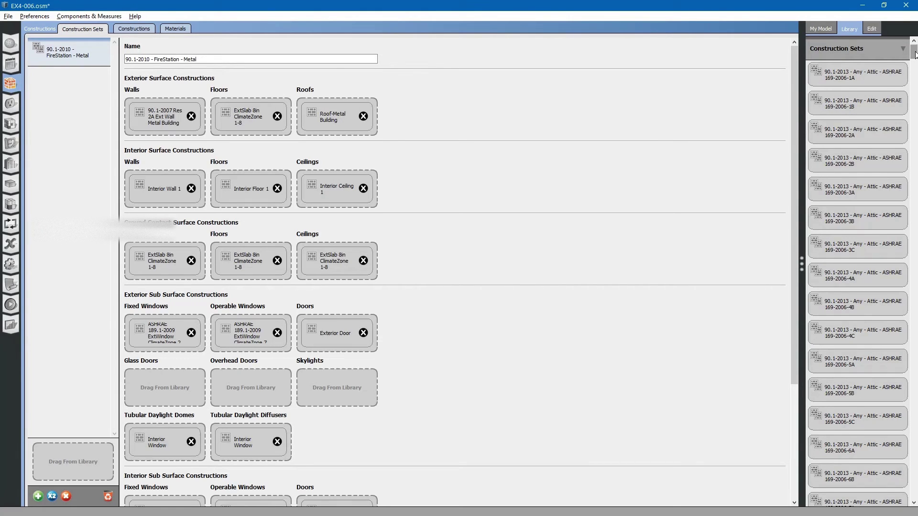
{"action": "left_click_drag", "start_coordinate": [914, 55], "coordinate": [882, 489]}
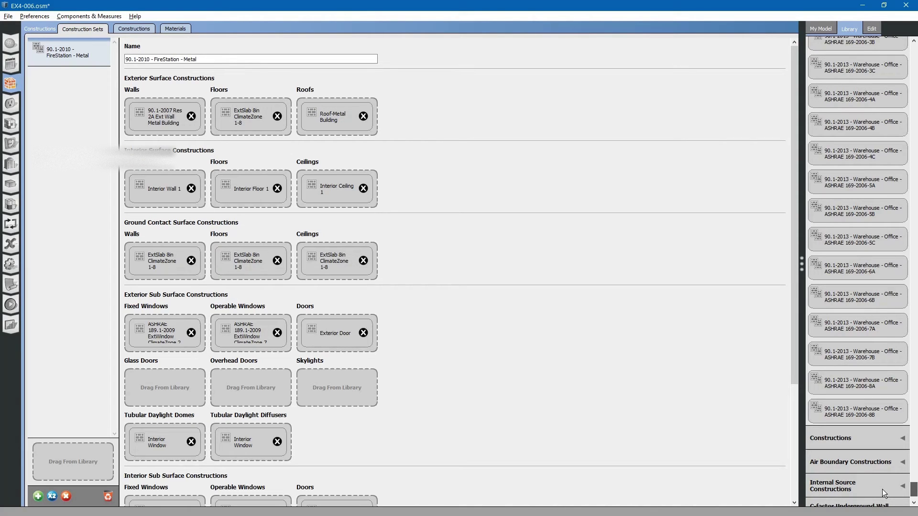
{"action": "left_click", "coordinate": [865, 439]}
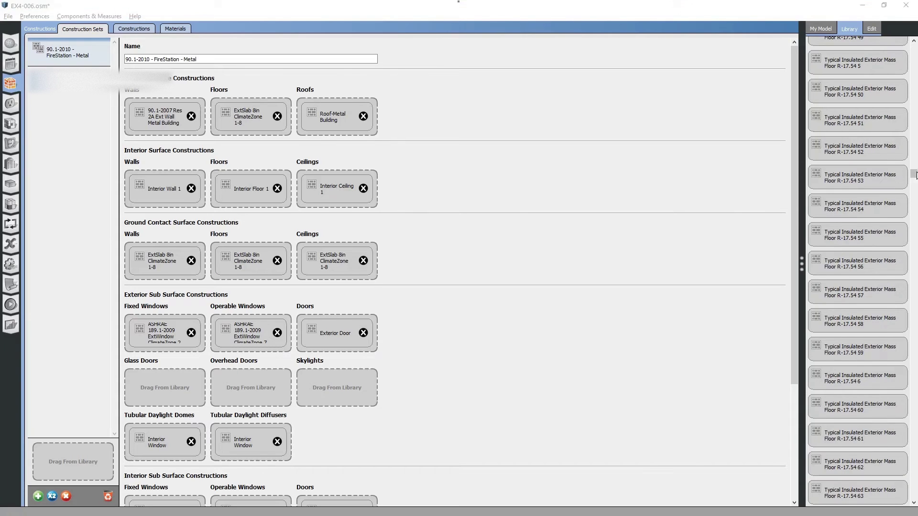
{"action": "left_click_drag", "start_coordinate": [914, 174], "coordinate": [914, 78]}
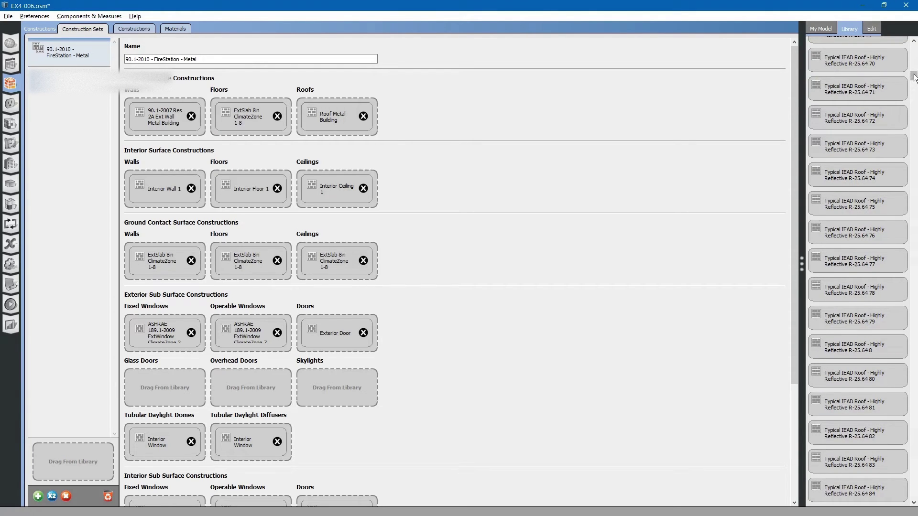
{"action": "left_click_drag", "start_coordinate": [915, 77], "coordinate": [914, 83]}
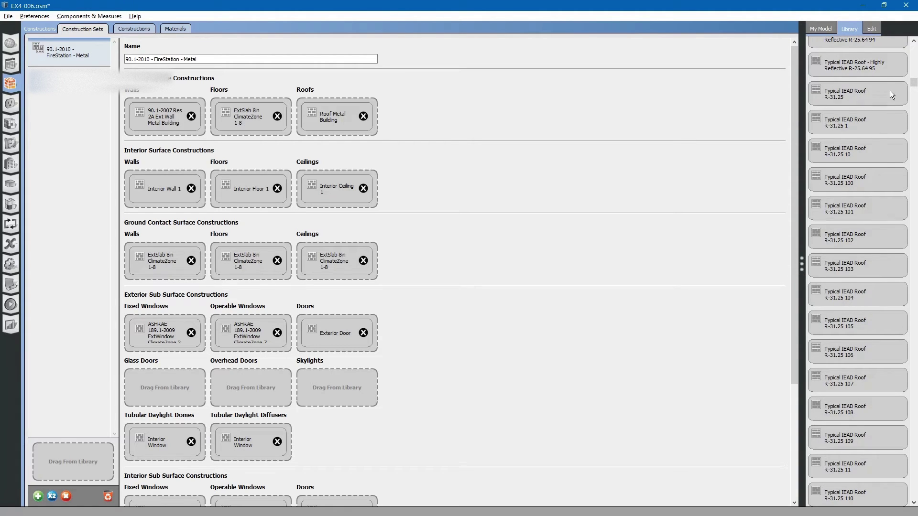
{"action": "mouse_move", "coordinate": [914, 85]}
{"action": "left_mouse_down"}
{"action": "mouse_move", "coordinate": [915, 60]}
{"action": "mouse_move", "coordinate": [916, 86]}
{"action": "left_mouse_up"}
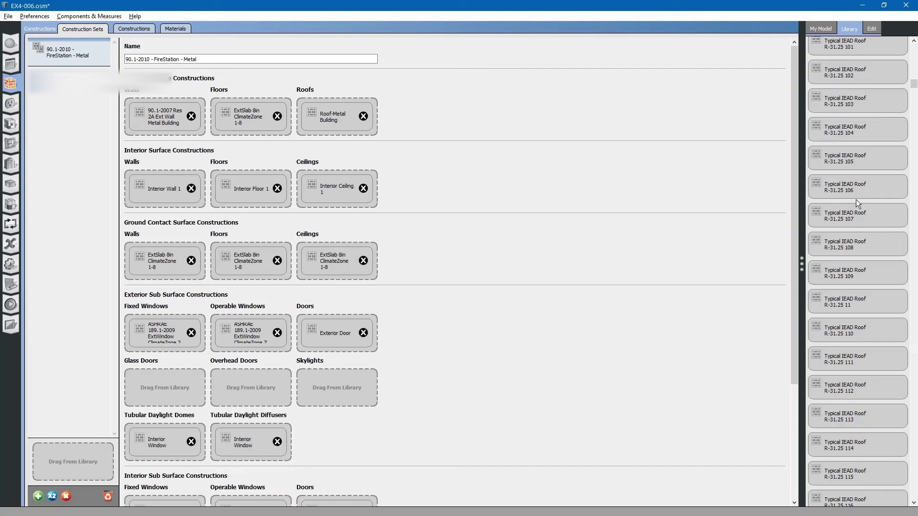
Drop Typical IEAD Roof R-31.25 106 into the Roofs slot, then remove it to leave the slot empty.
{"action": "left_click_drag", "start_coordinate": [861, 191], "coordinate": [333, 119]}
{"action": "left_click", "coordinate": [364, 117]}
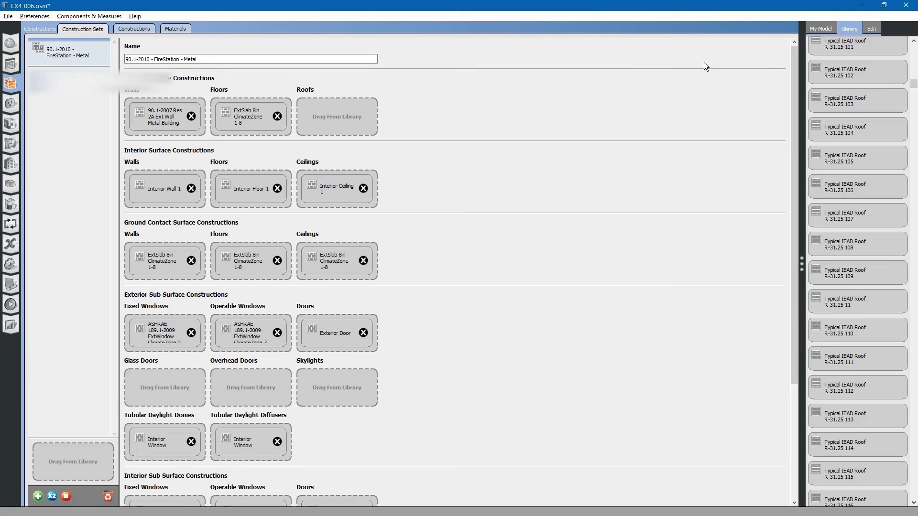
Assign Roof-Metal Building from My Model to the set's Roofs slot, then return to the Library.
{"action": "left_click", "coordinate": [816, 26]}
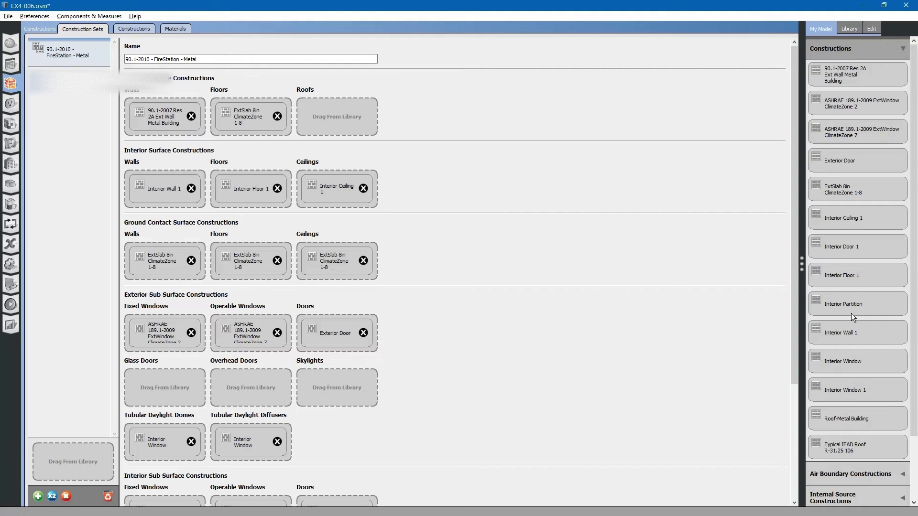
{"action": "left_click_drag", "start_coordinate": [851, 418], "coordinate": [336, 118]}
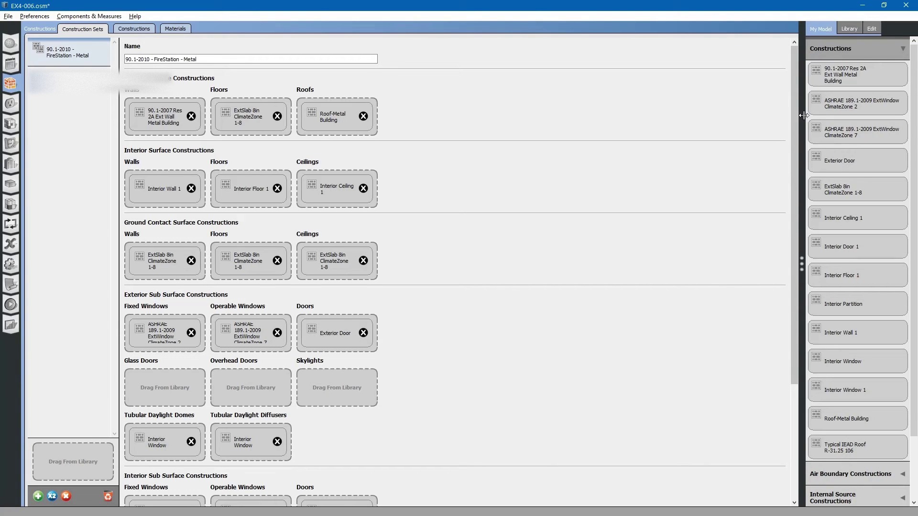
{"action": "left_click", "coordinate": [853, 29]}
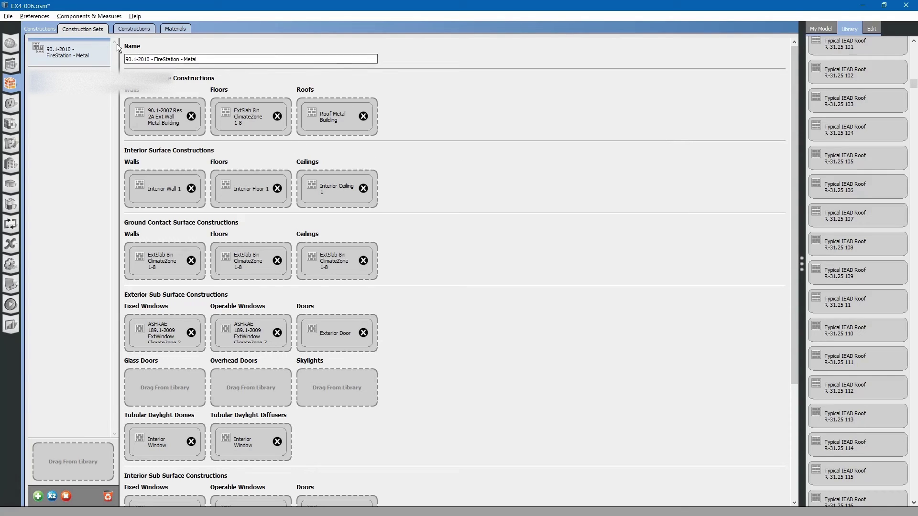
Launch Components & Measures > Find Components and focus the BCL Auth Key field before switching windows.
{"action": "left_click", "coordinate": [82, 17]}
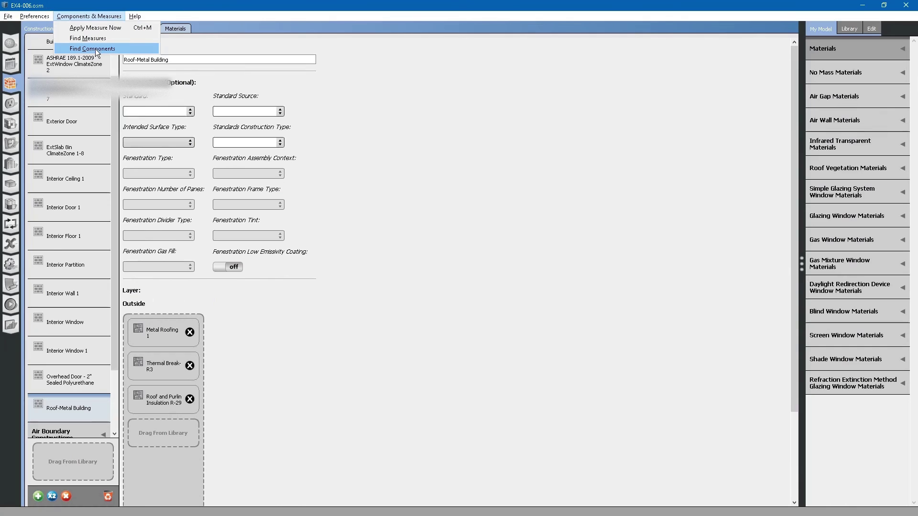
{"action": "left_click", "coordinate": [95, 49]}
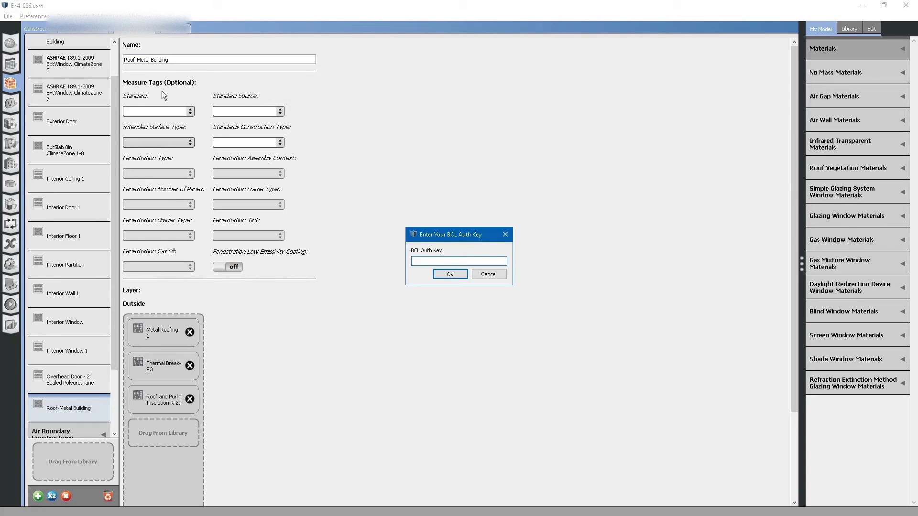
{"action": "left_click", "coordinate": [432, 261]}
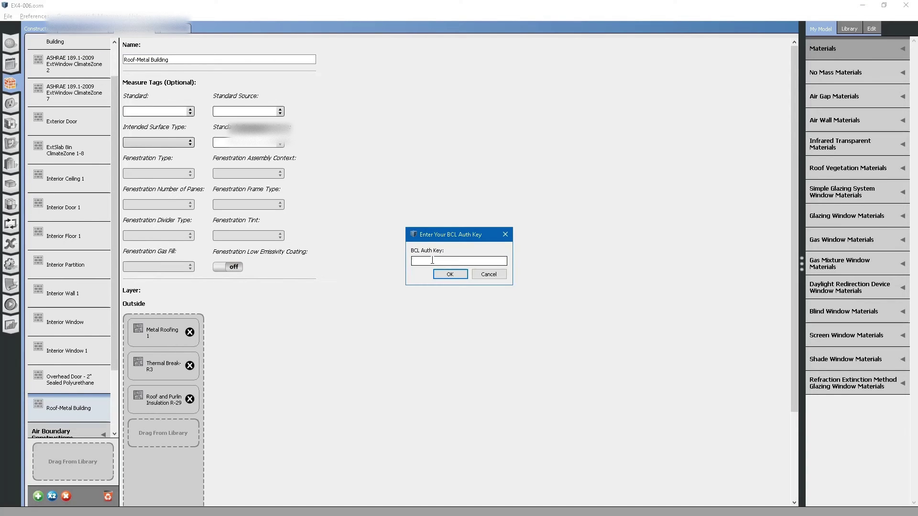
{"action": "key", "text": "alt+Tab"}
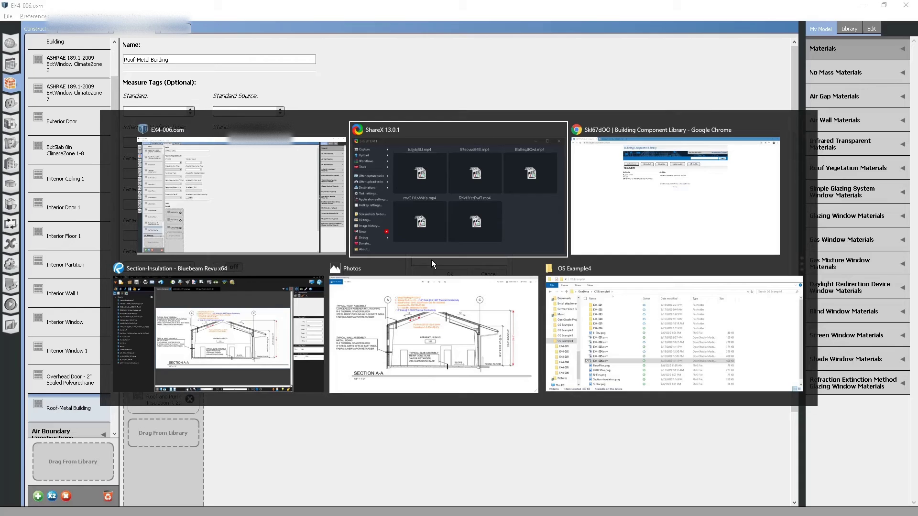
Copy the API v1.1 key from the Chrome BCL dashboard profile and bring it back to OpenStudio.
{"action": "key", "text": "Tab"}
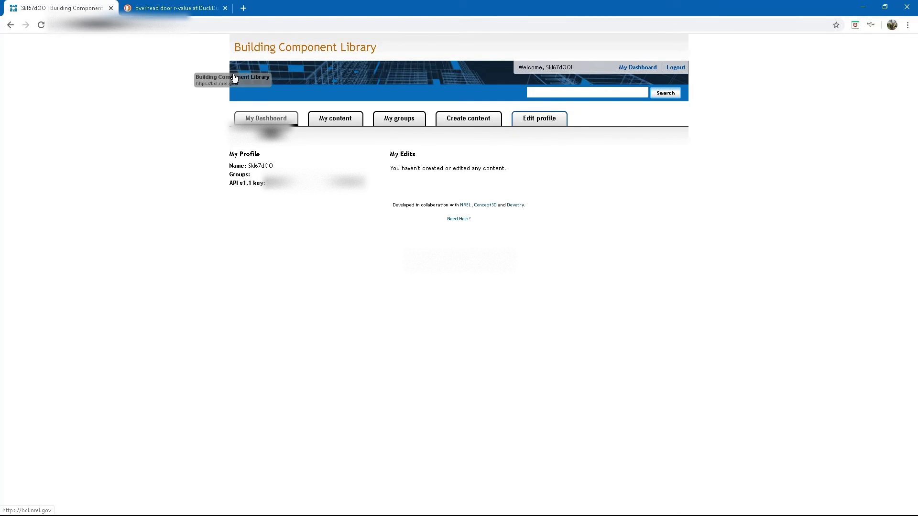
{"action": "left_click_drag", "start_coordinate": [246, 52], "coordinate": [380, 58]}
{"action": "left_click", "coordinate": [377, 79]}
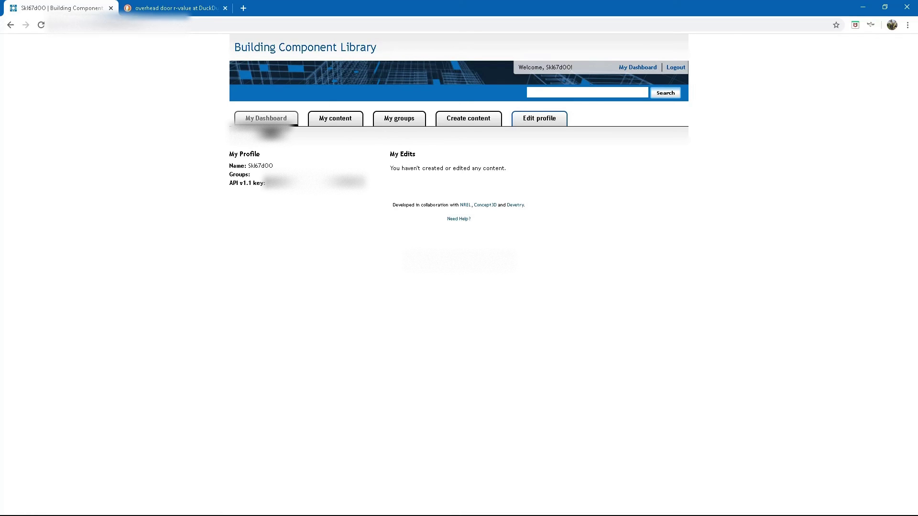
{"action": "left_click_drag", "start_coordinate": [266, 183], "coordinate": [361, 187]}
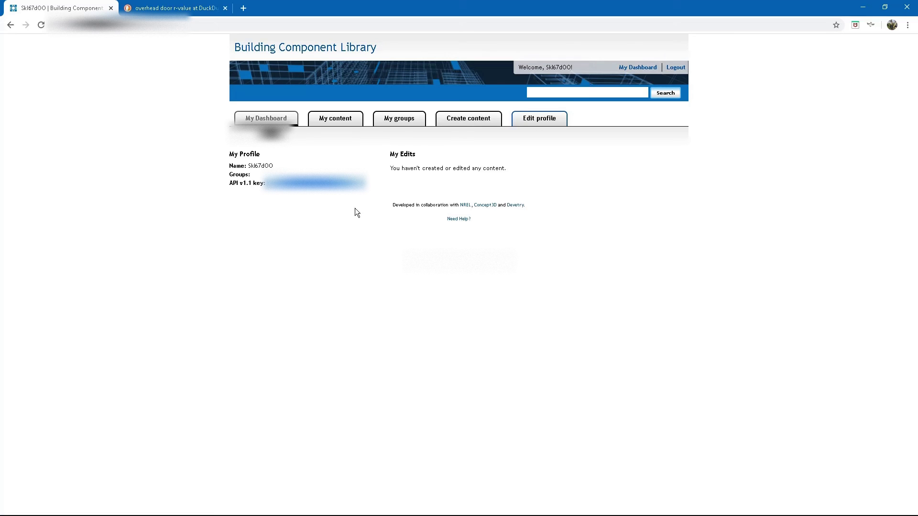
{"action": "key", "text": "alt+Tab"}
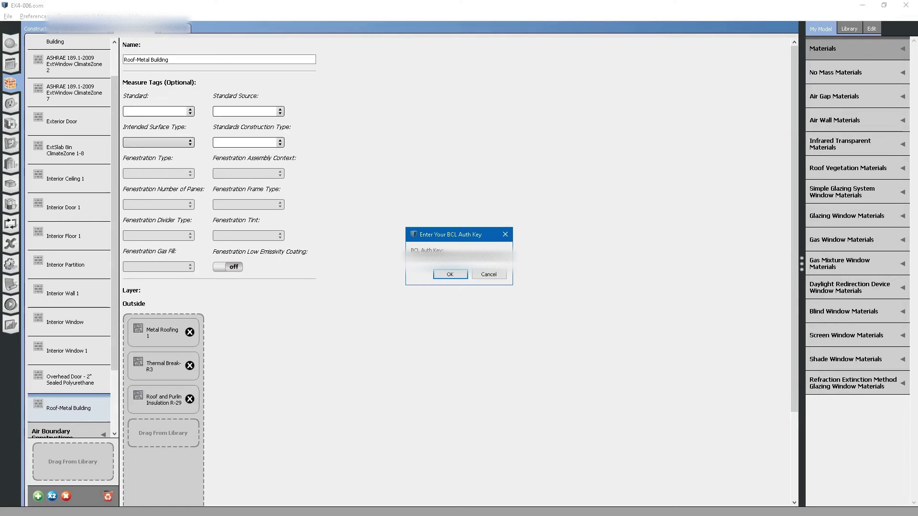
Confirm the BCL auth key and reopen Find Components to browse Construction Assembly components online.
{"action": "left_click", "coordinate": [447, 276]}
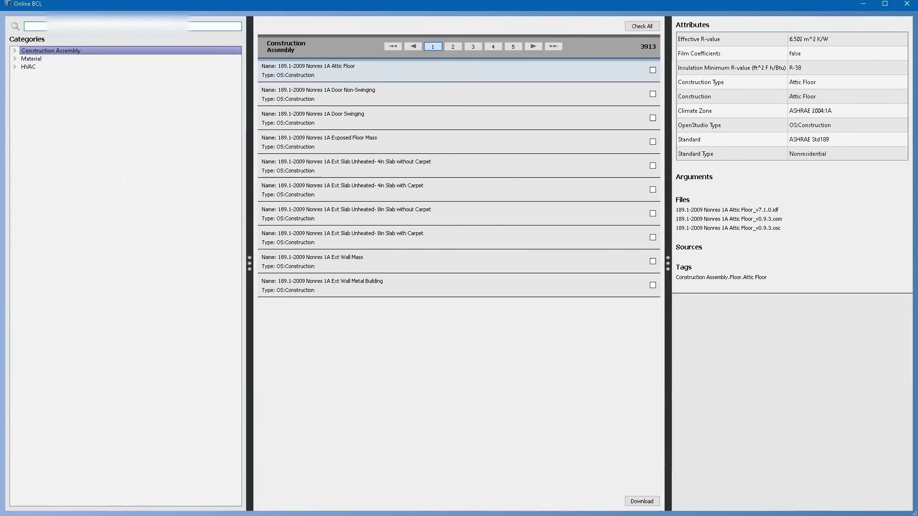
{"action": "left_click", "coordinate": [15, 58]}
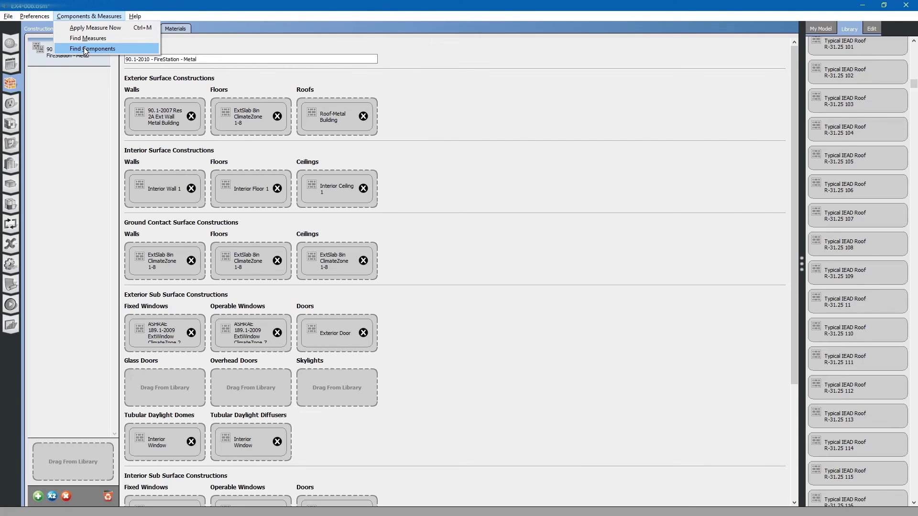
{"action": "left_click", "coordinate": [85, 48]}
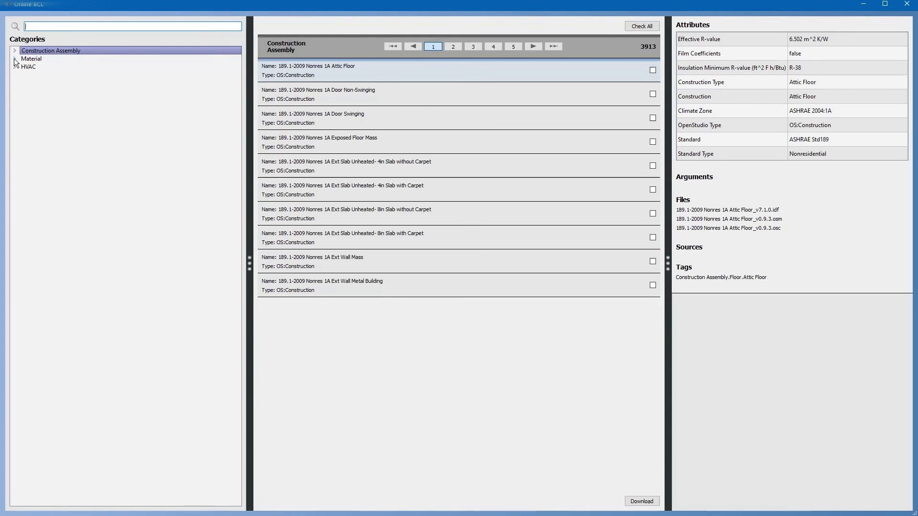
Under Construction Assembly > Fenestration > Window, page 4, download 189.1-2009 Res 2A Window Metal framing all other.
{"action": "left_click", "coordinate": [15, 59]}
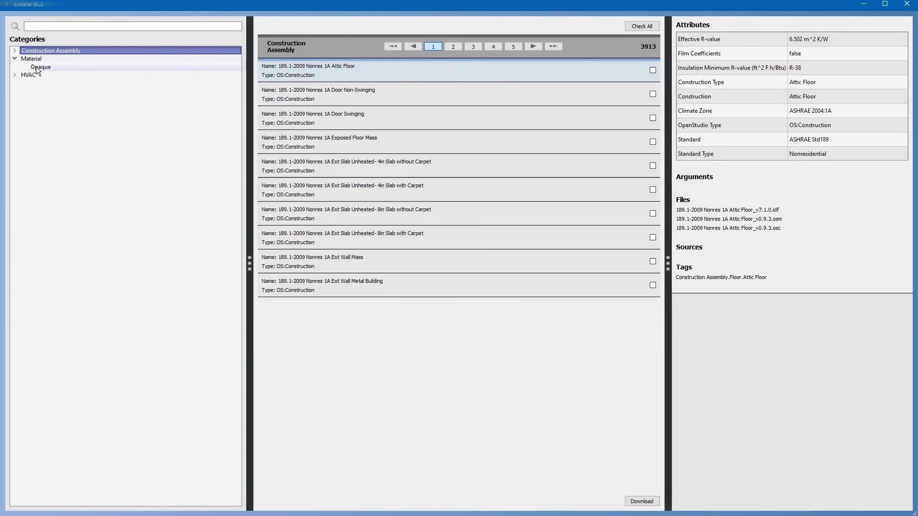
{"action": "left_click", "coordinate": [15, 51]}
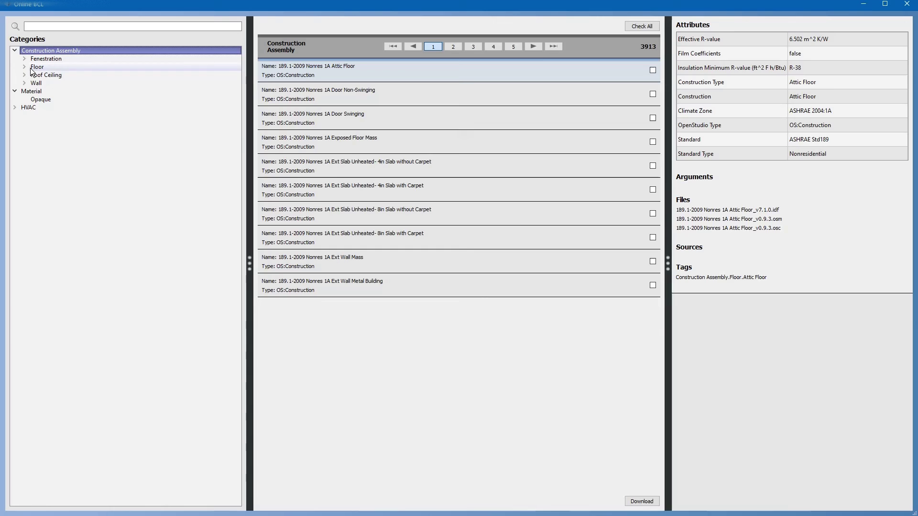
{"action": "left_click", "coordinate": [24, 58]}
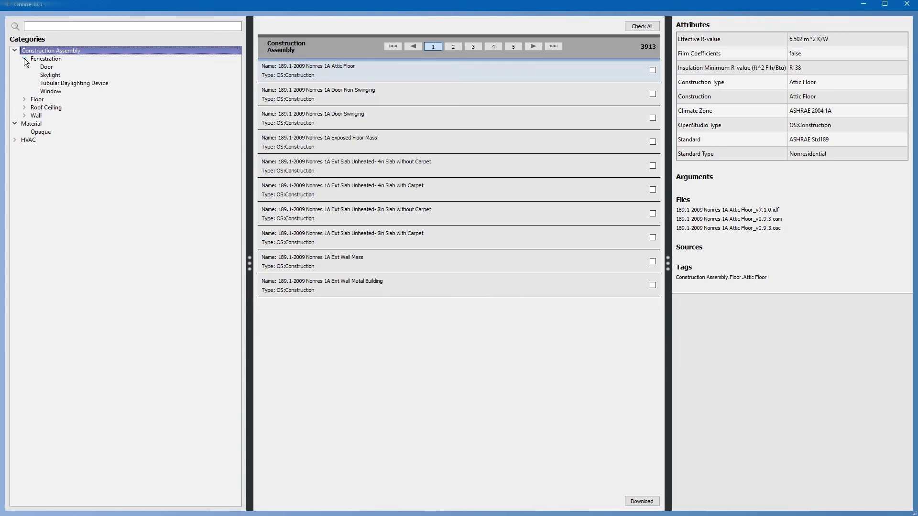
{"action": "left_click", "coordinate": [50, 90]}
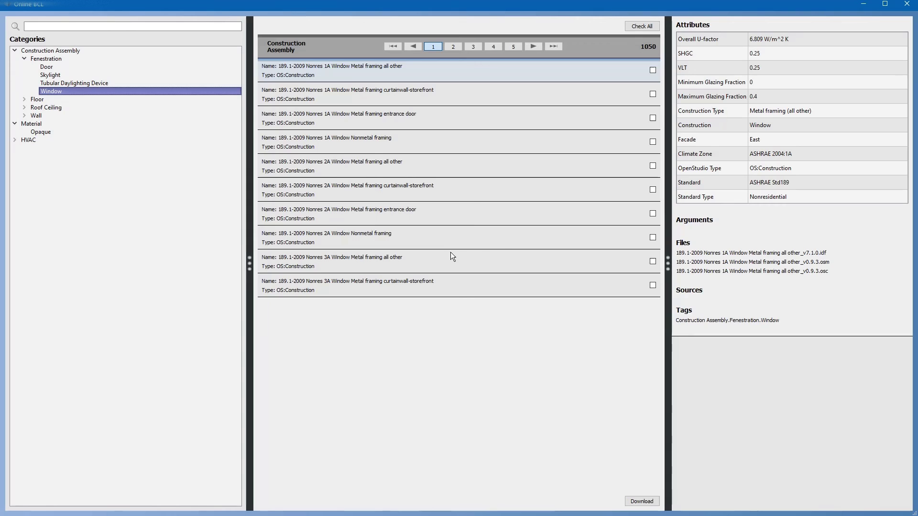
{"action": "left_click", "coordinate": [494, 46]}
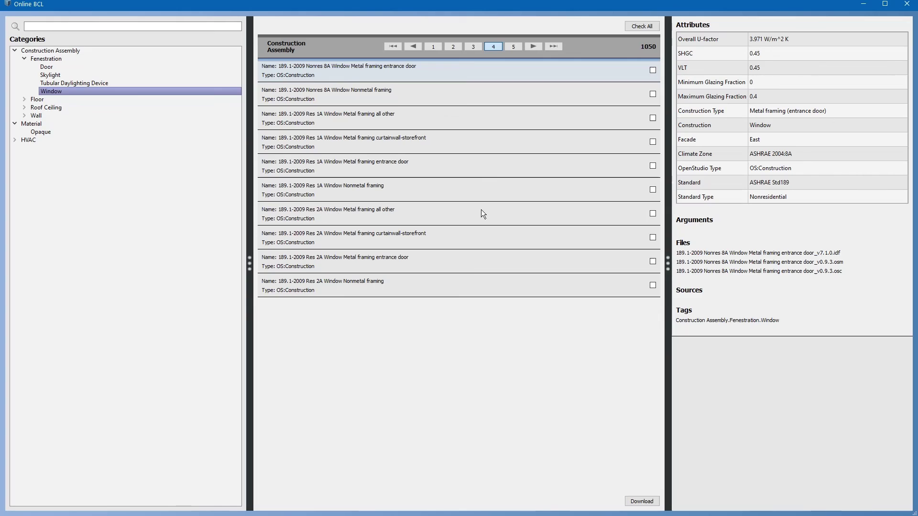
{"action": "left_click", "coordinate": [653, 213]}
{"action": "left_click", "coordinate": [643, 501]}
Assign the downloaded Res 2A Window Metal framing construction to the FireStation - Metal Fixed Windows slot.
{"action": "left_click", "coordinate": [907, 6]}
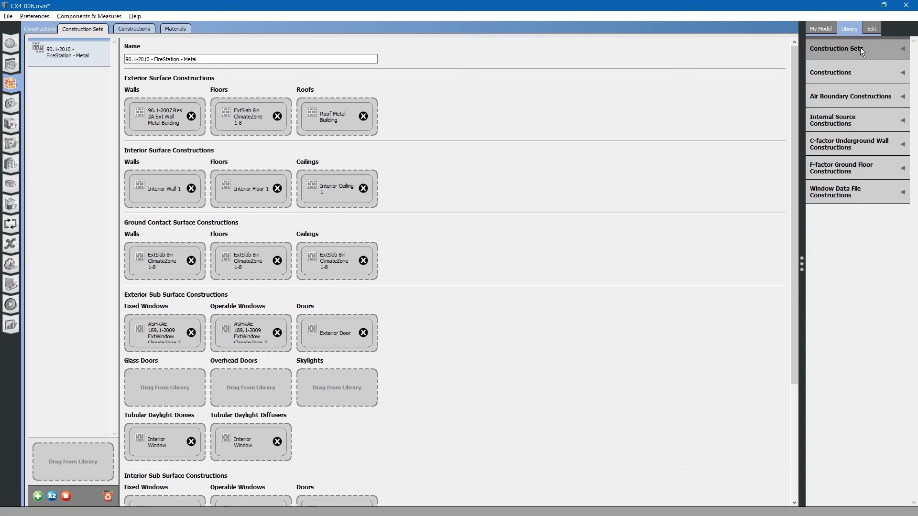
{"action": "left_click", "coordinate": [884, 72]}
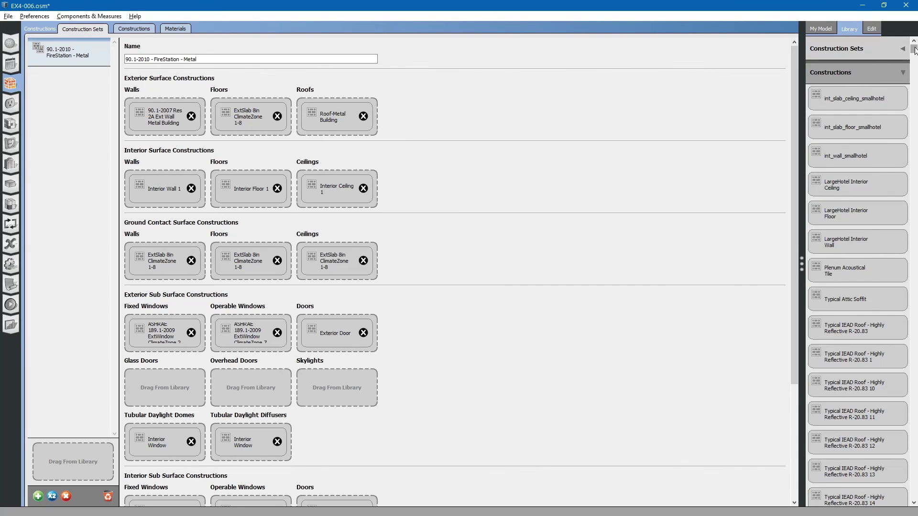
{"action": "left_click_drag", "start_coordinate": [914, 49], "coordinate": [913, 498]}
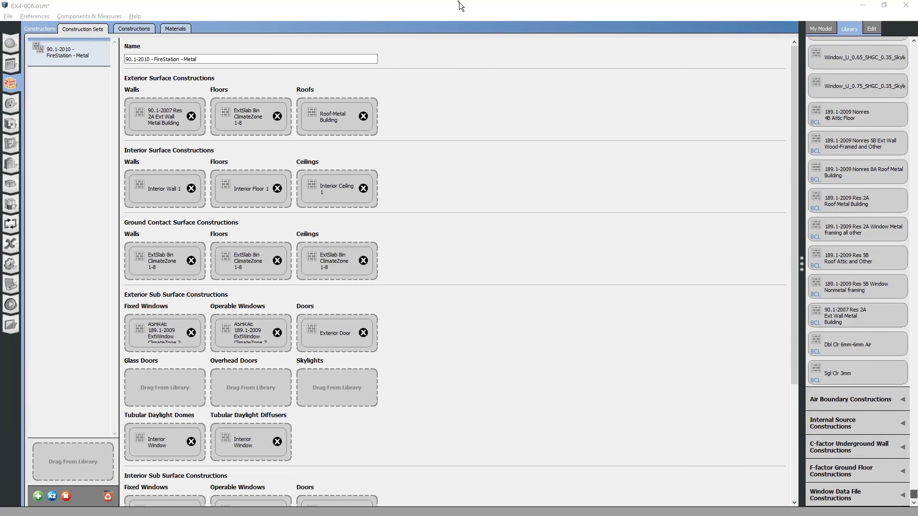
{"action": "mouse_move", "coordinate": [913, 496]}
{"action": "left_mouse_down"}
{"action": "mouse_move", "coordinate": [910, 426]}
{"action": "mouse_move", "coordinate": [914, 497]}
{"action": "left_mouse_up"}
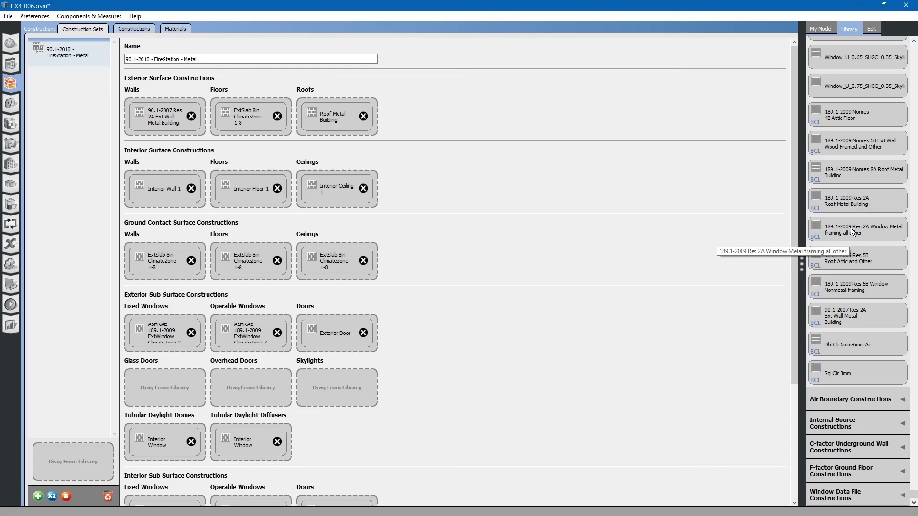
{"action": "left_click_drag", "start_coordinate": [857, 229], "coordinate": [116, 315]}
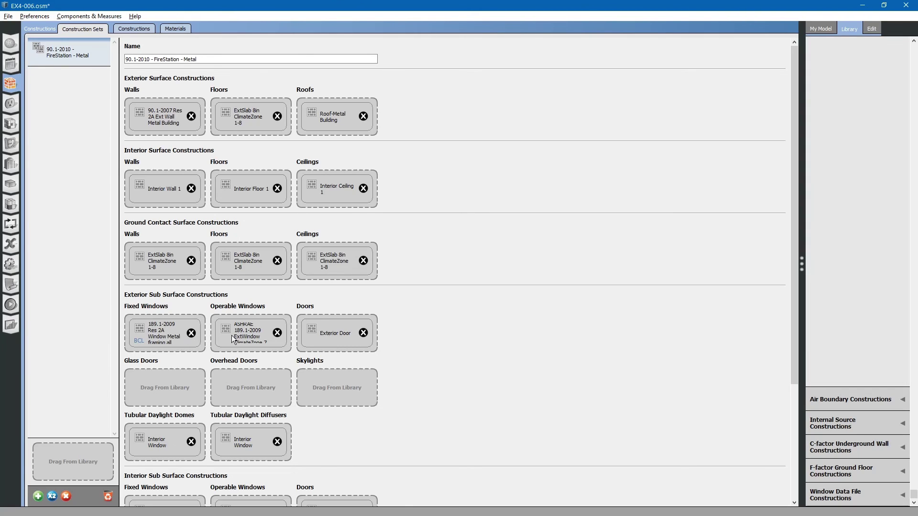